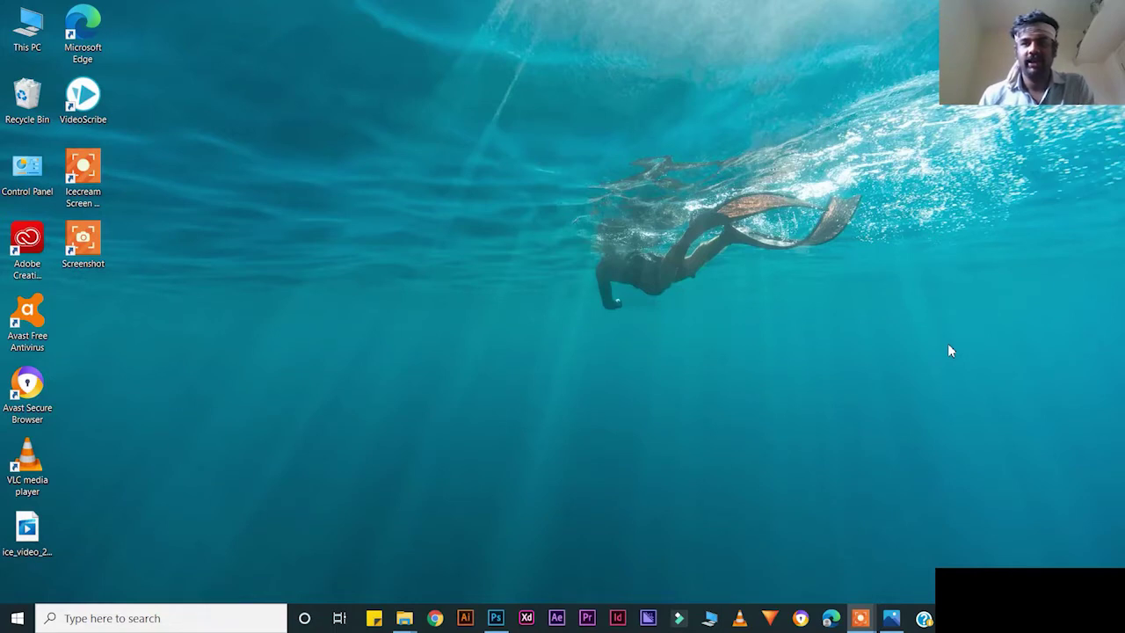
Switch to Photoshop, start a new document and set its width to 592 pixels, copied from the sticky note.
{"action": "left_click", "coordinate": [495, 618]}
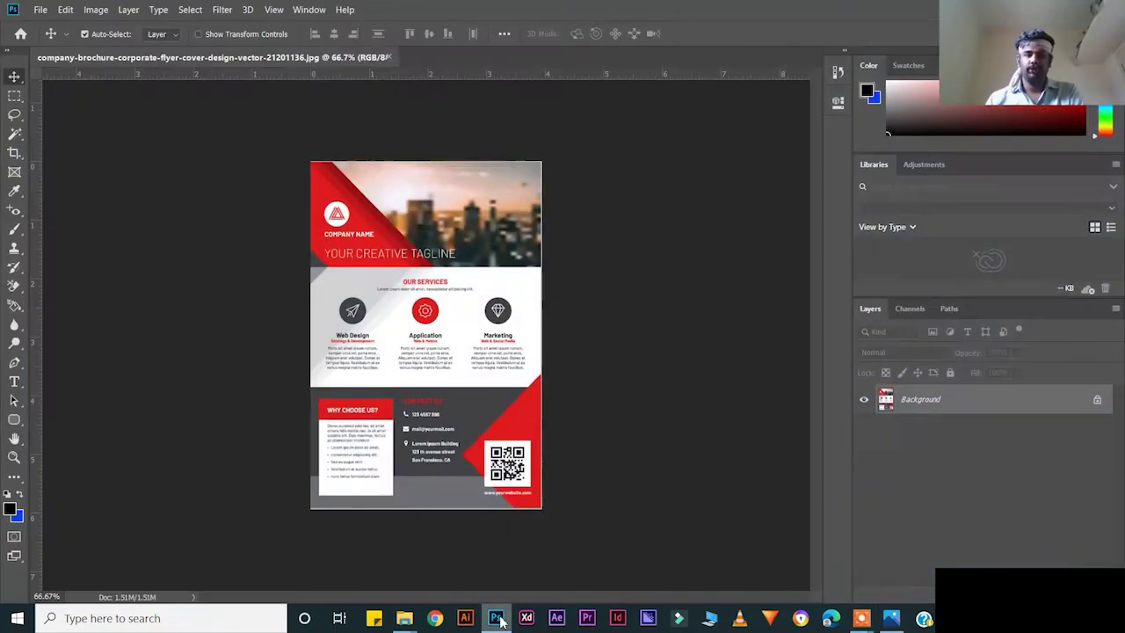
{"action": "key", "text": "ctrl+n"}
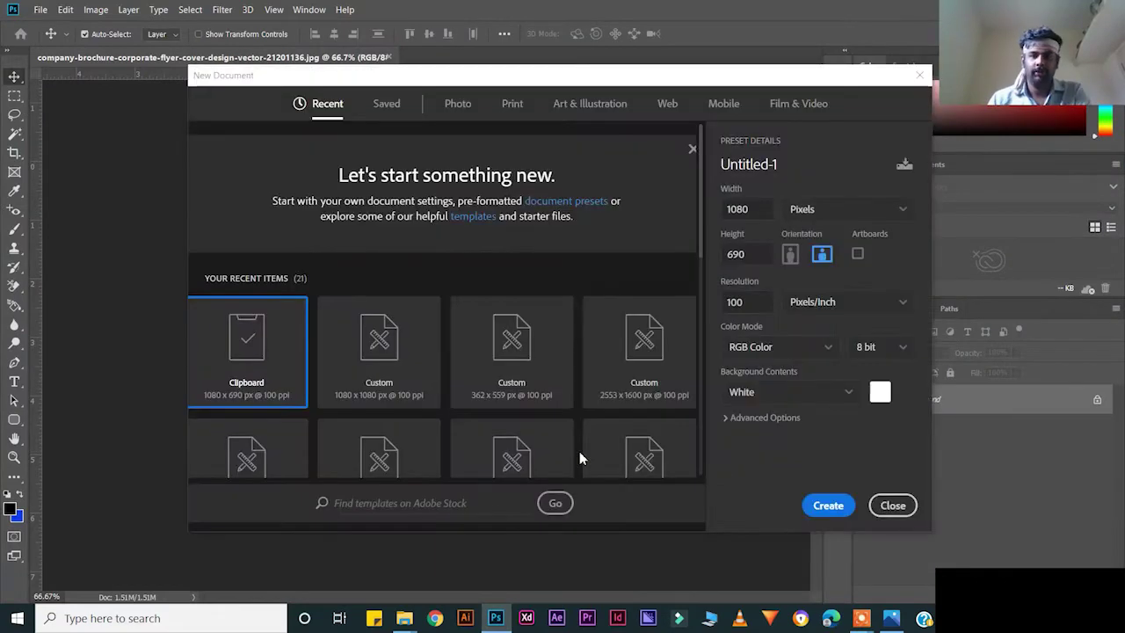
{"action": "left_click", "coordinate": [373, 617]}
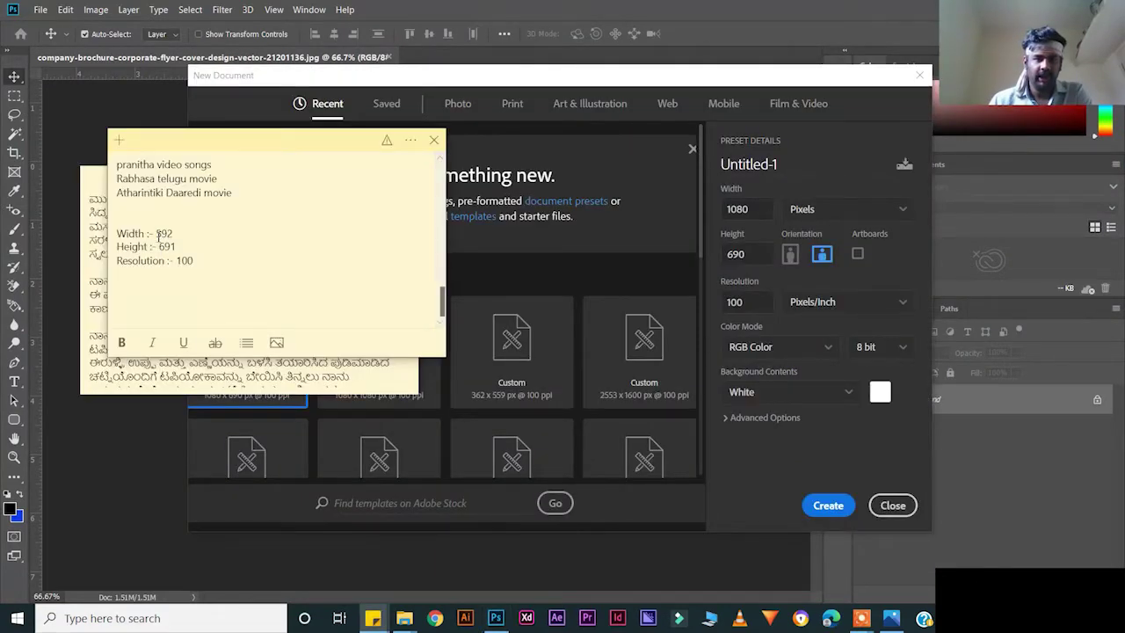
{"action": "left_click_drag", "start_coordinate": [154, 234], "coordinate": [171, 234]}
{"action": "key", "text": "ctrl+c"}
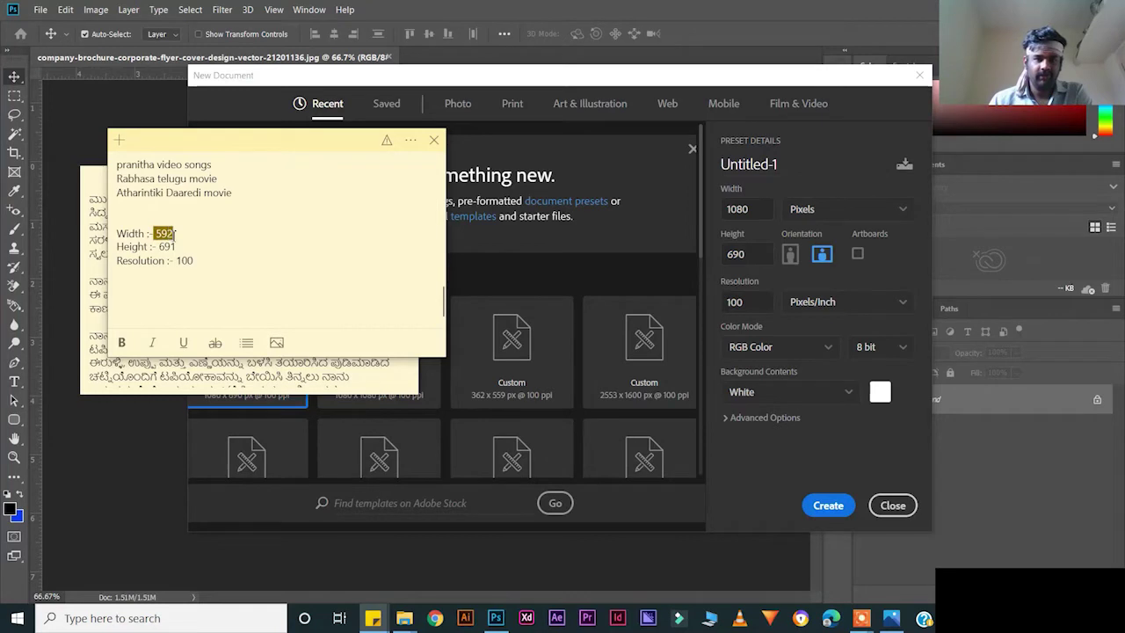
{"action": "double_click", "coordinate": [738, 209]}
{"action": "key", "text": "ctrl+v"}
Set the height to 691 pixels, copied from the sticky note, and create the document at 100 pixels/inch.
{"action": "left_click", "coordinate": [160, 275]}
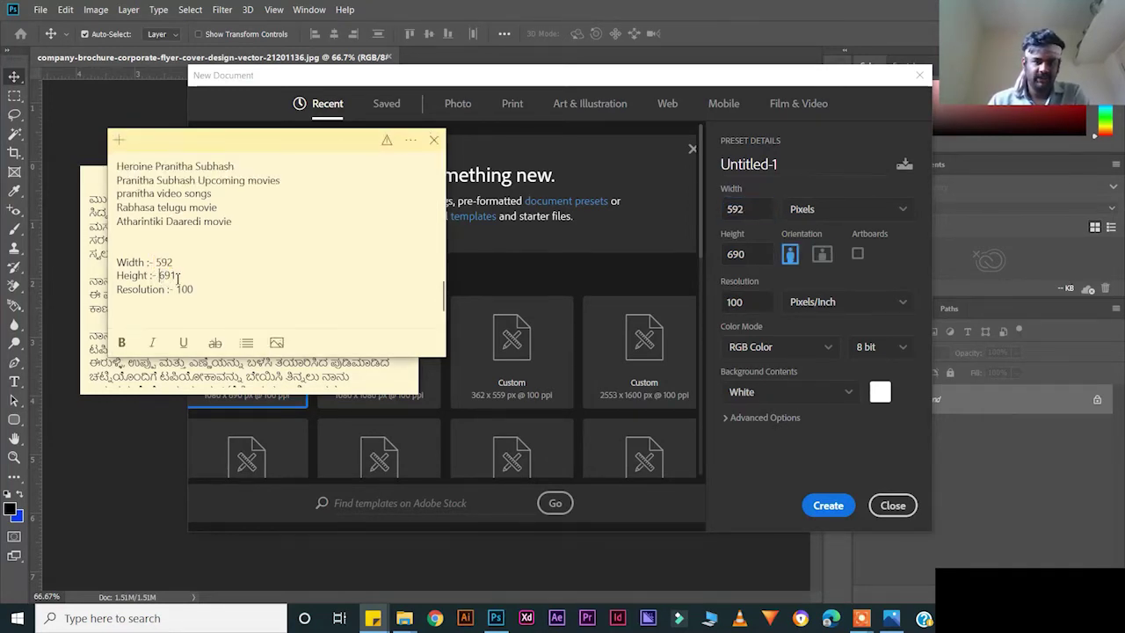
{"action": "double_click", "coordinate": [172, 274]}
{"action": "key", "text": "ctrl+c"}
{"action": "double_click", "coordinate": [736, 254]}
{"action": "key", "text": "ctrl+v"}
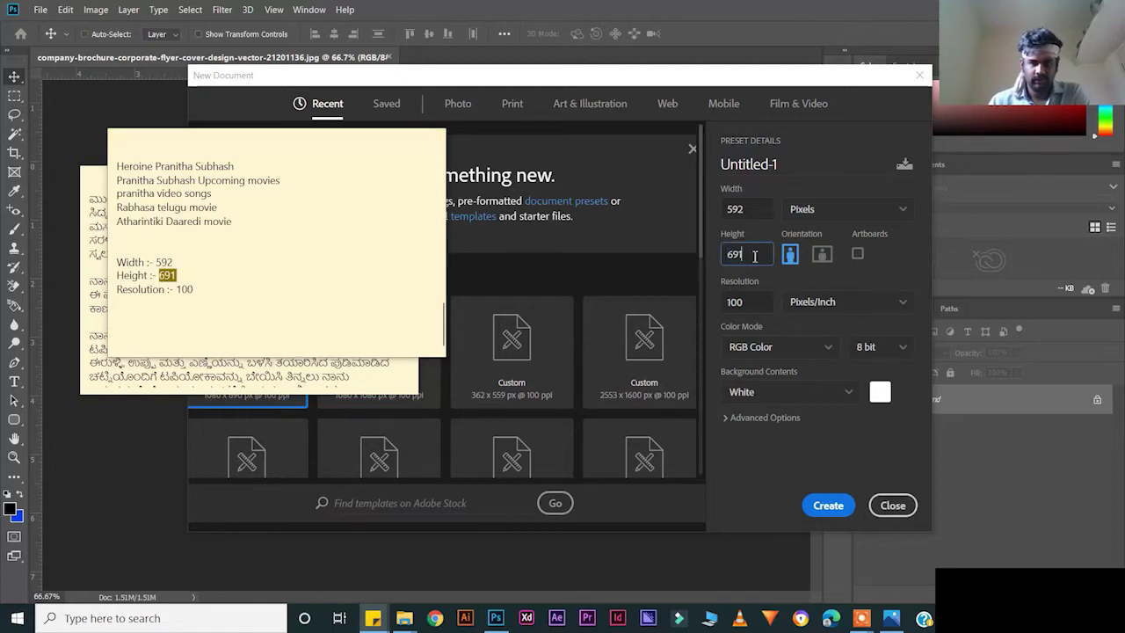
{"action": "double_click", "coordinate": [753, 304]}
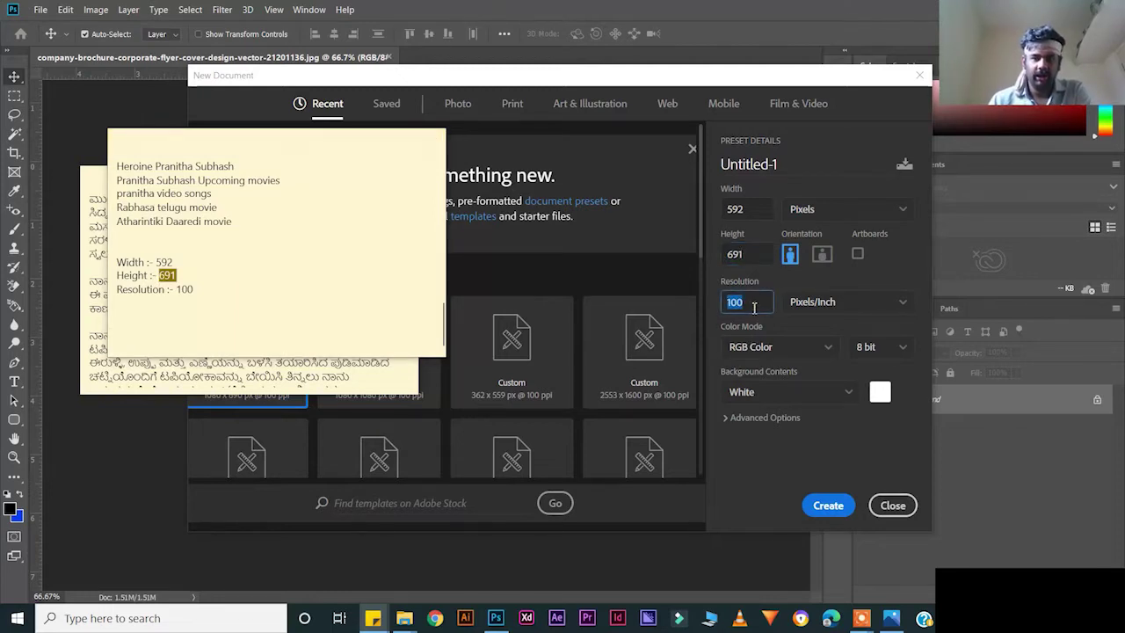
{"action": "left_click", "coordinate": [826, 505]}
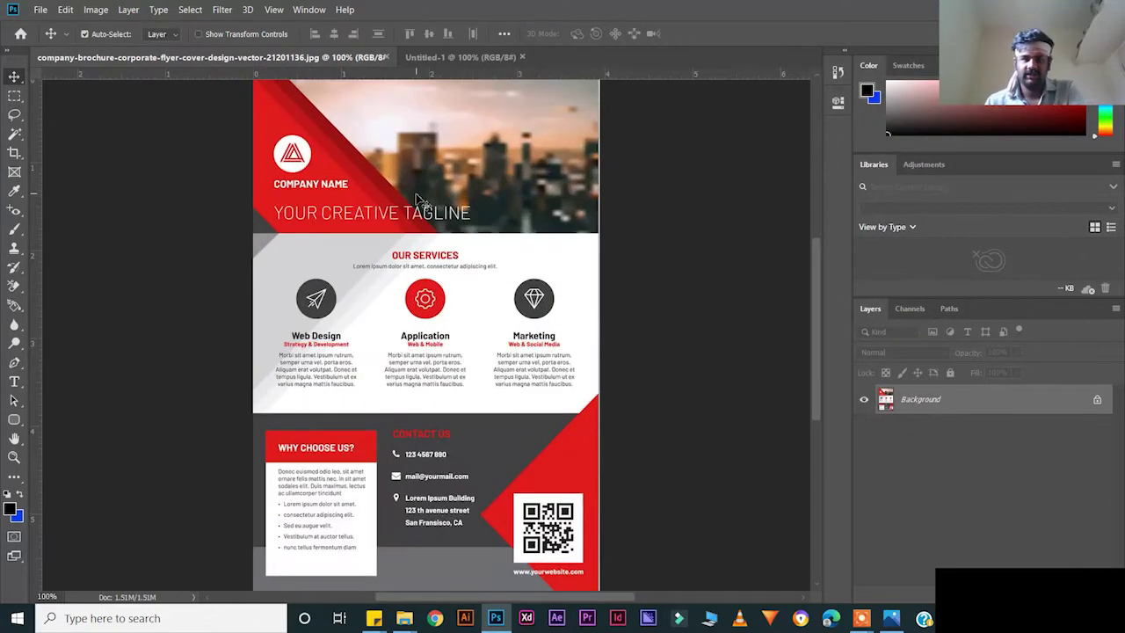
Add a layer to the new document and fill a full-width band over the upper third of the page with blue.
{"action": "scroll", "coordinate": [416, 197], "scroll_direction": "up", "scroll_amount": 2}
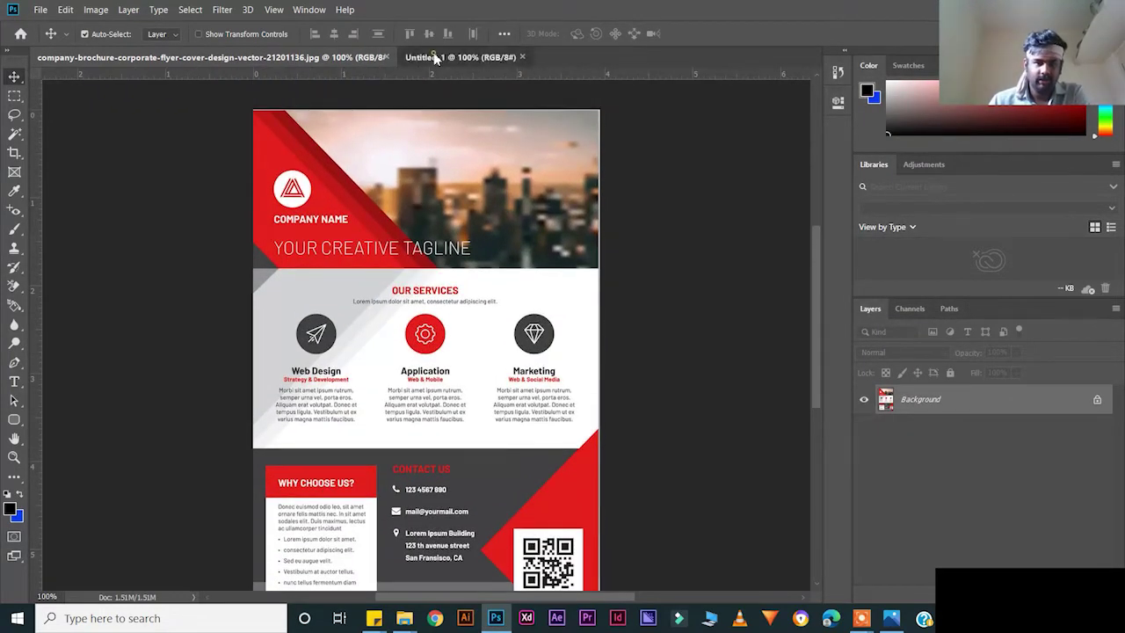
{"action": "left_click", "coordinate": [433, 54]}
{"action": "key", "text": "ctrl+shift+alt+n"}
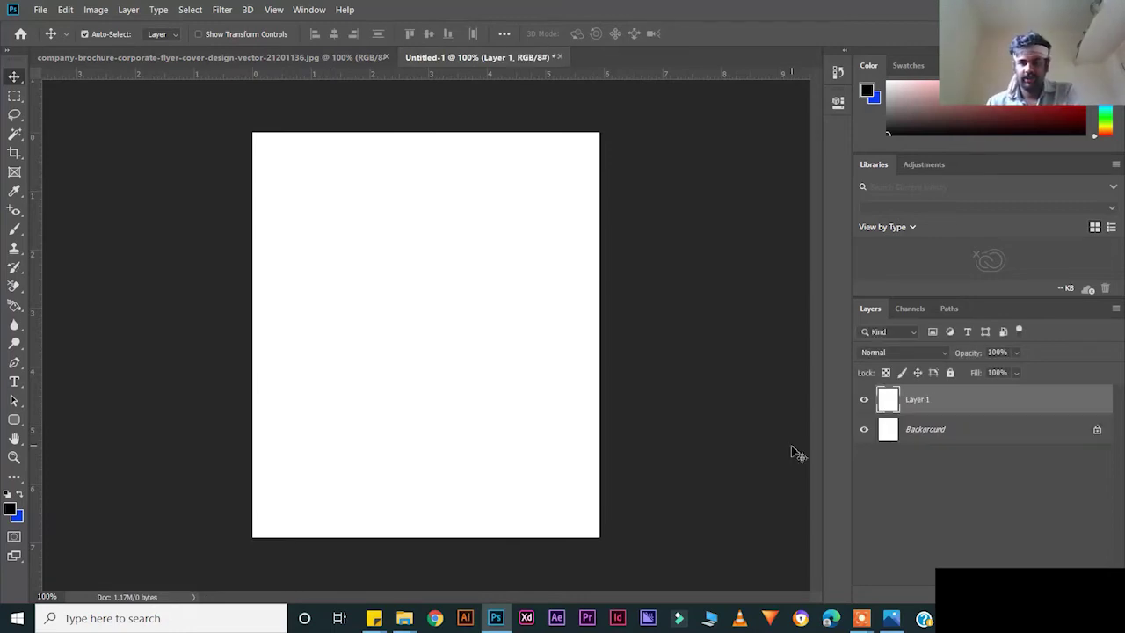
{"action": "left_click", "coordinate": [14, 95]}
{"action": "left_click", "coordinate": [70, 95]}
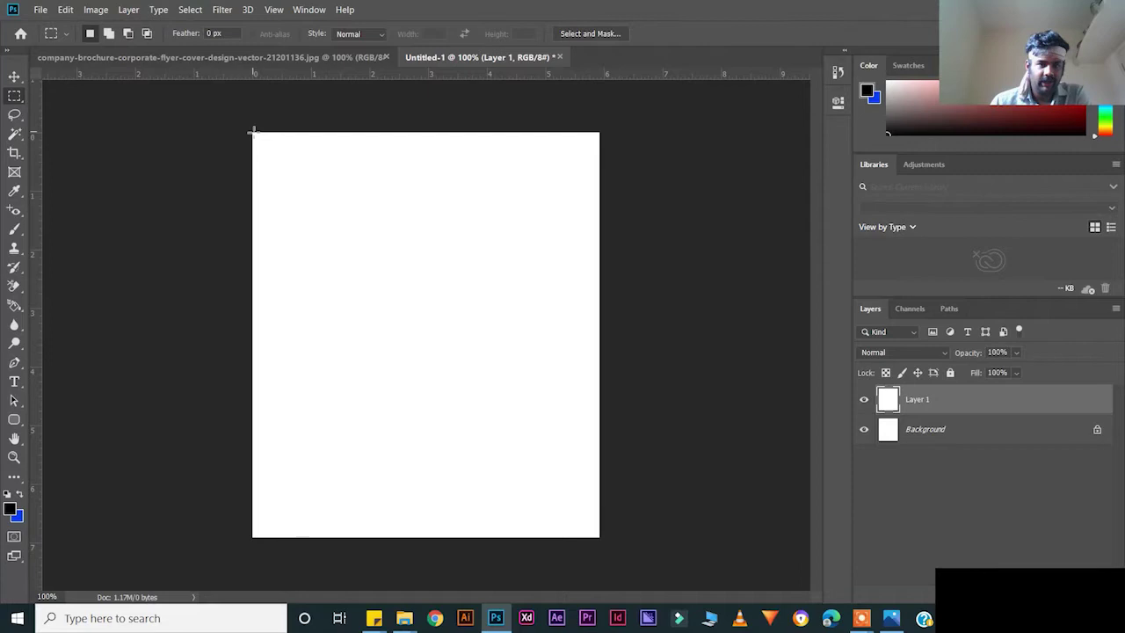
{"action": "left_click", "coordinate": [369, 57]}
{"action": "left_click", "coordinate": [433, 53]}
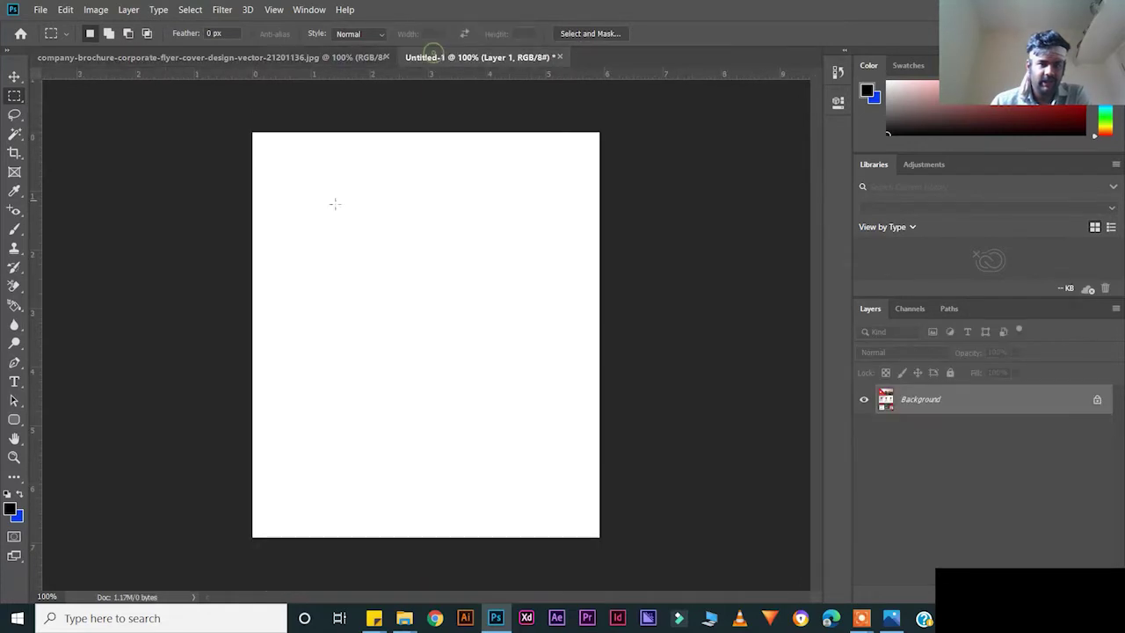
{"action": "left_click_drag", "start_coordinate": [261, 136], "coordinate": [600, 271]}
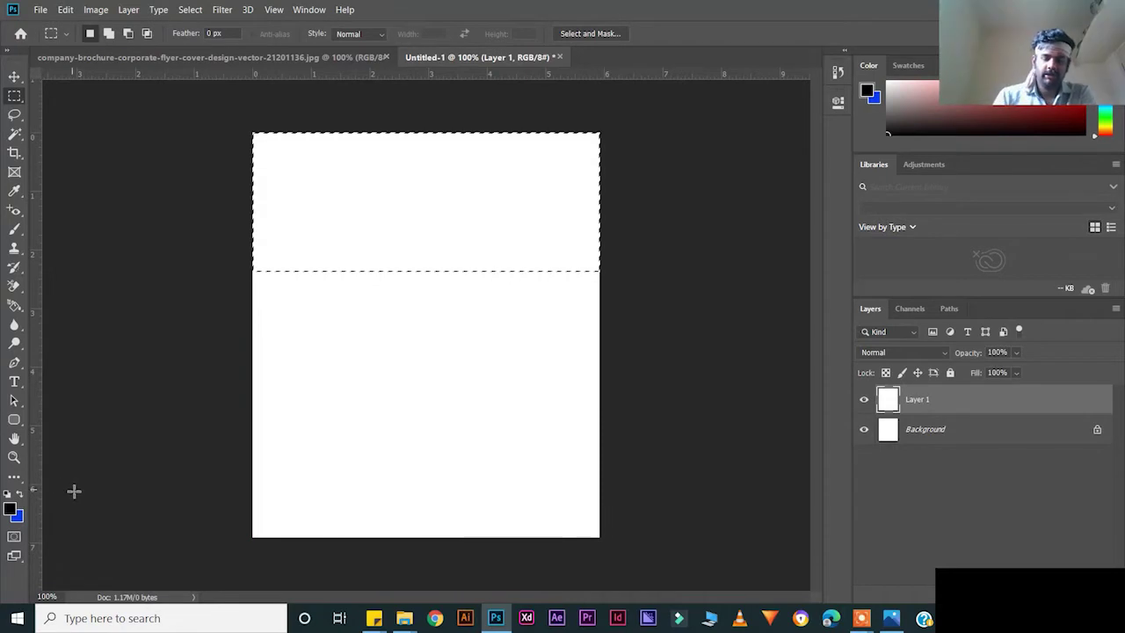
{"action": "key", "text": "ctrl+BackSpace"}
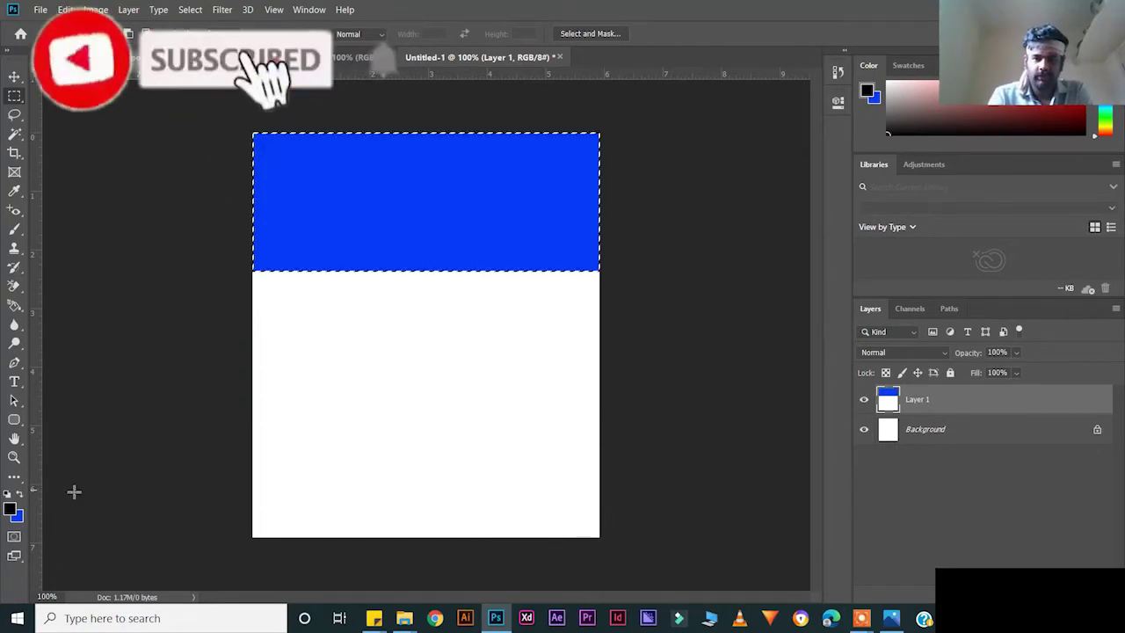
{"action": "key", "text": "ctrl+d"}
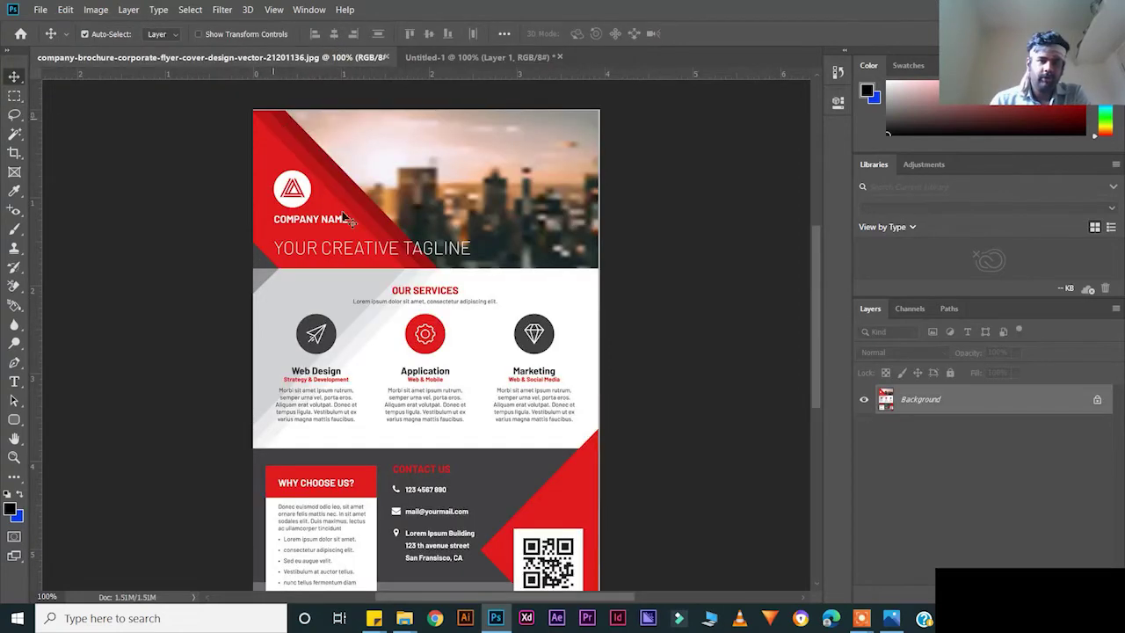
Delete the blue-filled layer from the new document.
{"action": "left_click", "coordinate": [461, 57]}
{"action": "key", "text": "ctrl+t"}
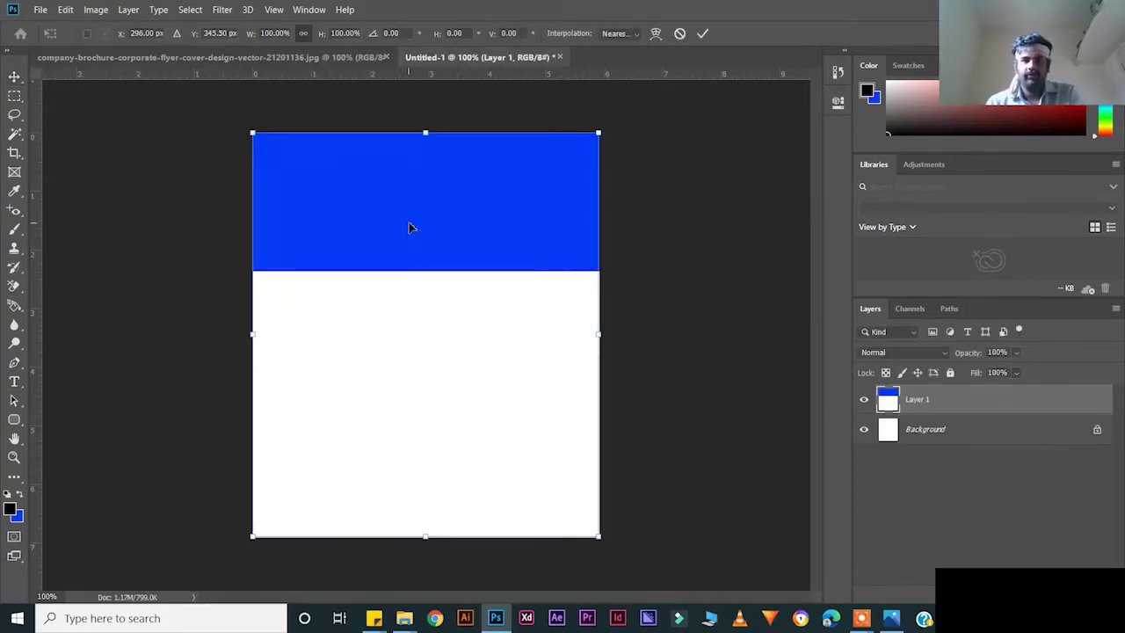
{"action": "key", "text": "Escape"}
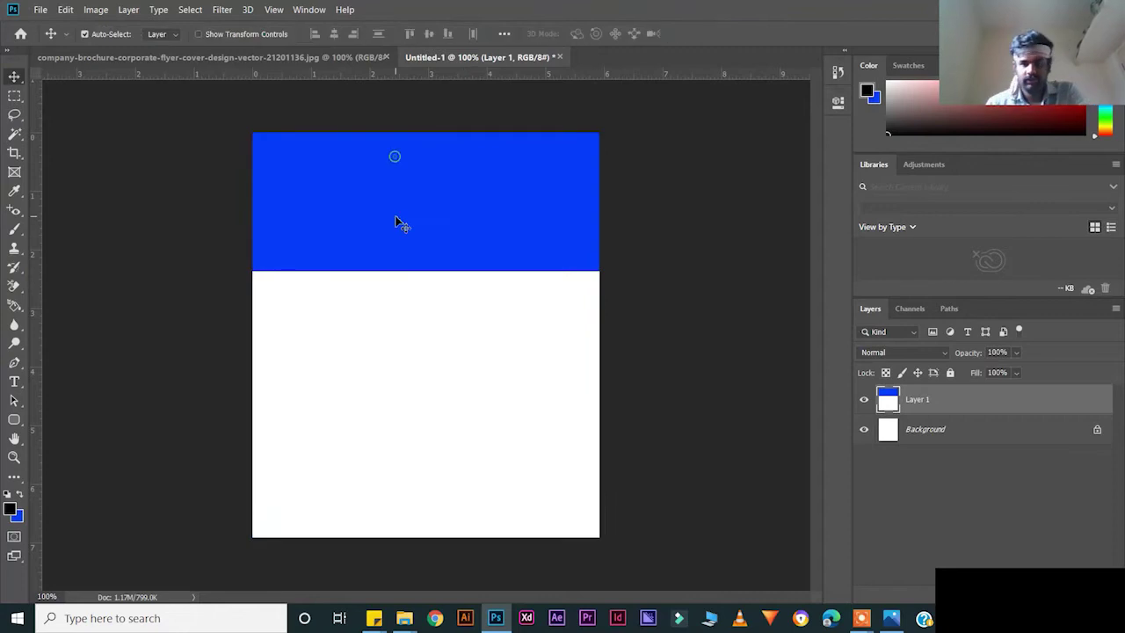
{"action": "key", "text": "Delete"}
Add an empty layer, fill a full-width rectangular selection across the upper third of the page with blue, and deselect.
{"action": "key", "text": "ctrl+shift+alt+n"}
{"action": "key", "text": "ctrl+z"}
{"action": "key", "text": "ctrl+shift+z"}
{"action": "key", "text": "m"}
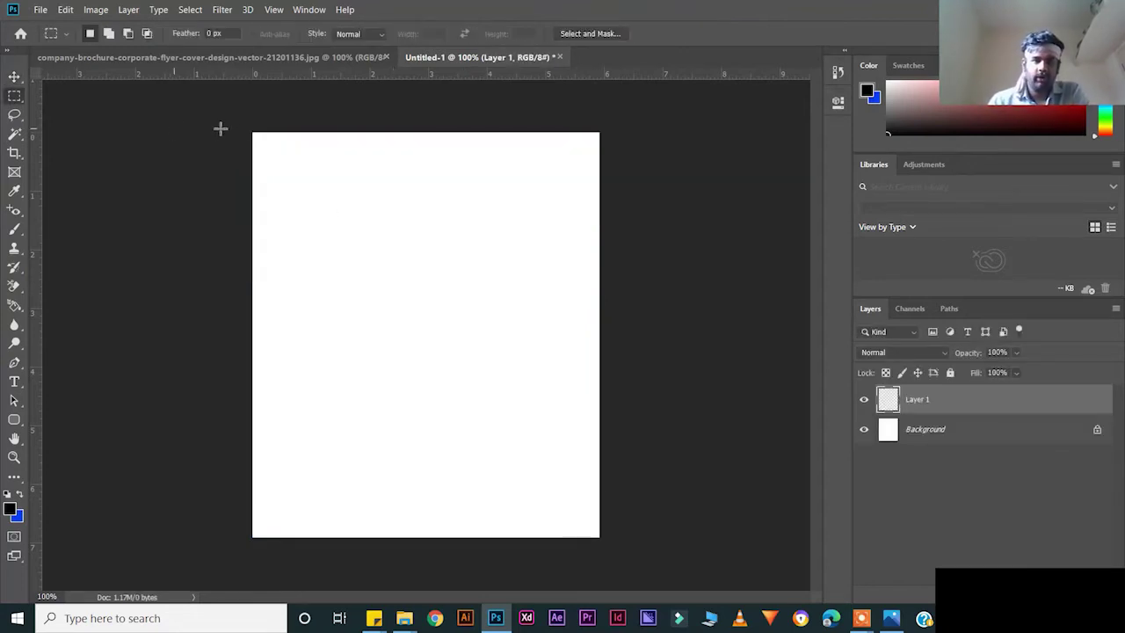
{"action": "left_click_drag", "start_coordinate": [253, 131], "coordinate": [612, 268]}
{"action": "key", "text": "ctrl+BackSpace"}
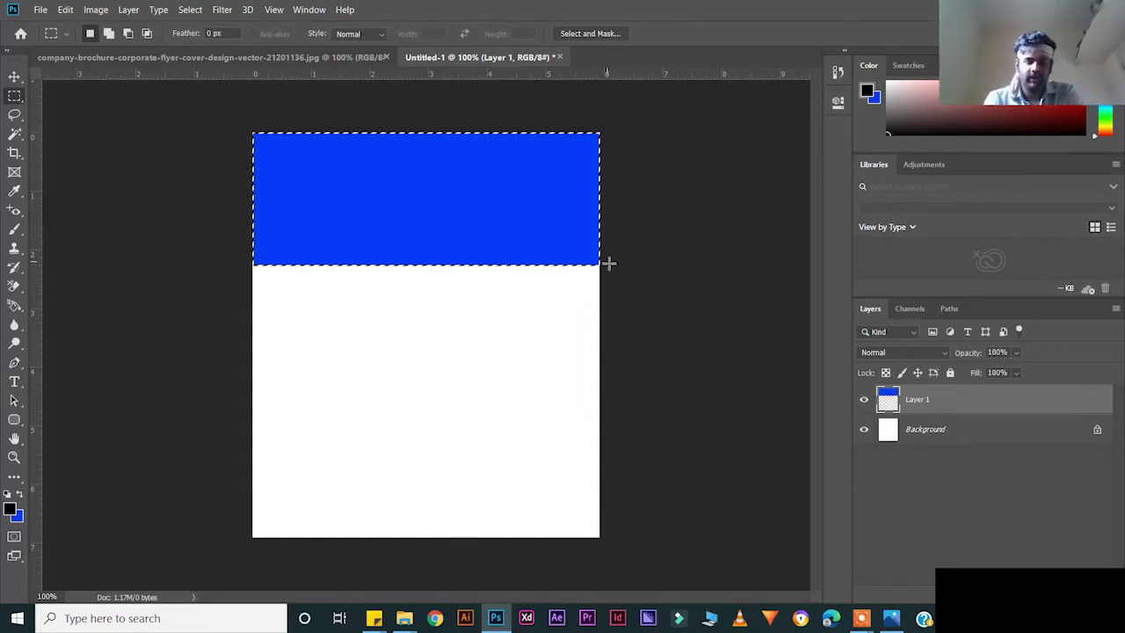
{"action": "key", "text": "ctrl+d"}
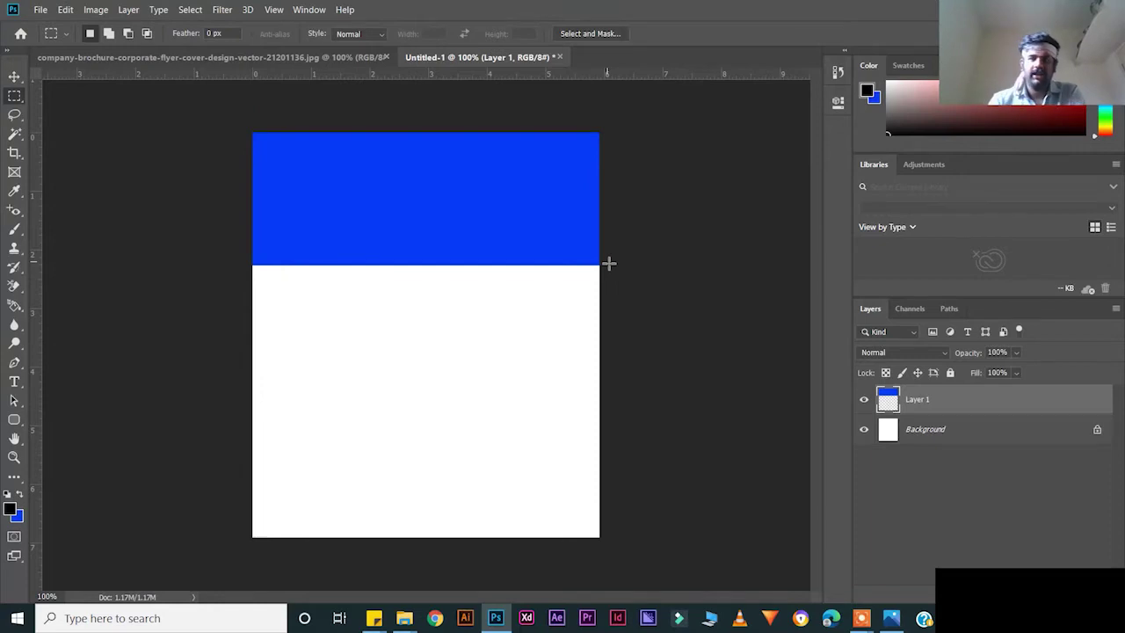
Try to move the blue band down the page.
{"action": "left_click", "coordinate": [14, 77]}
{"action": "left_click_drag", "start_coordinate": [449, 184], "coordinate": [455, 243]}
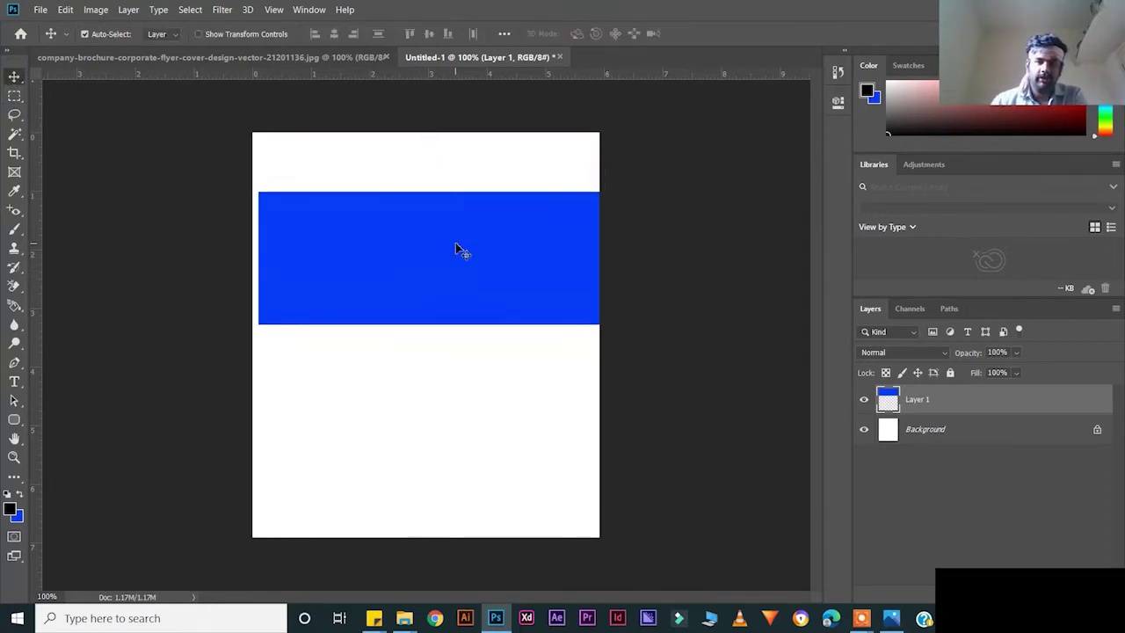
{"action": "key", "text": "ctrl+z"}
Stretch the blue band's lower edge slightly further down the page with Free Transform.
{"action": "key", "text": "ctrl+t"}
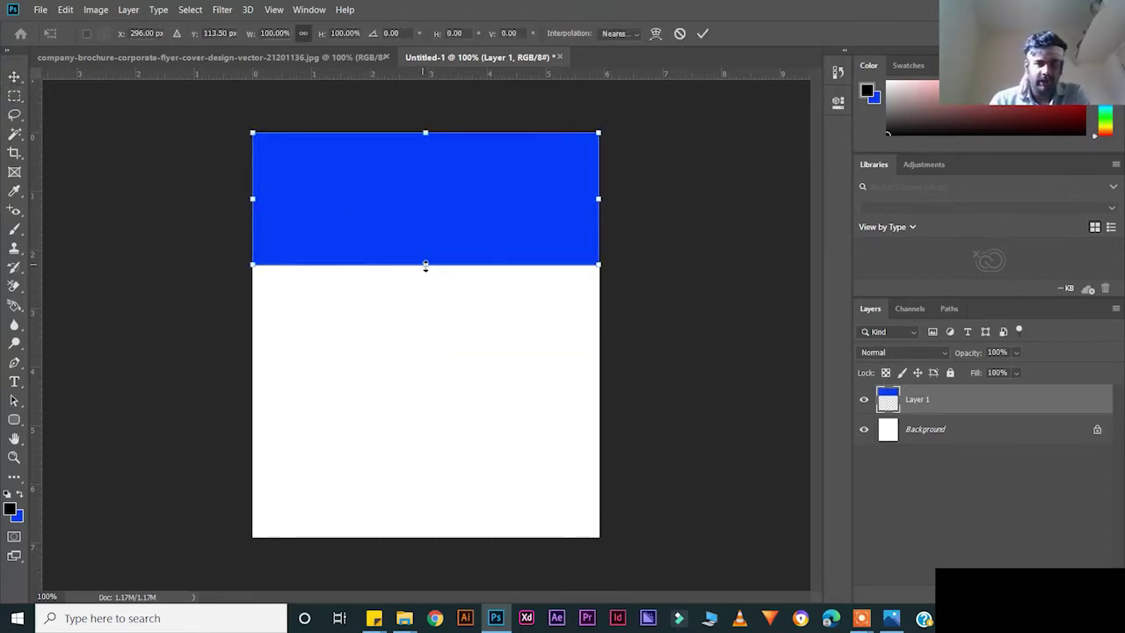
{"action": "left_click_drag", "start_coordinate": [425, 266], "coordinate": [425, 280]}
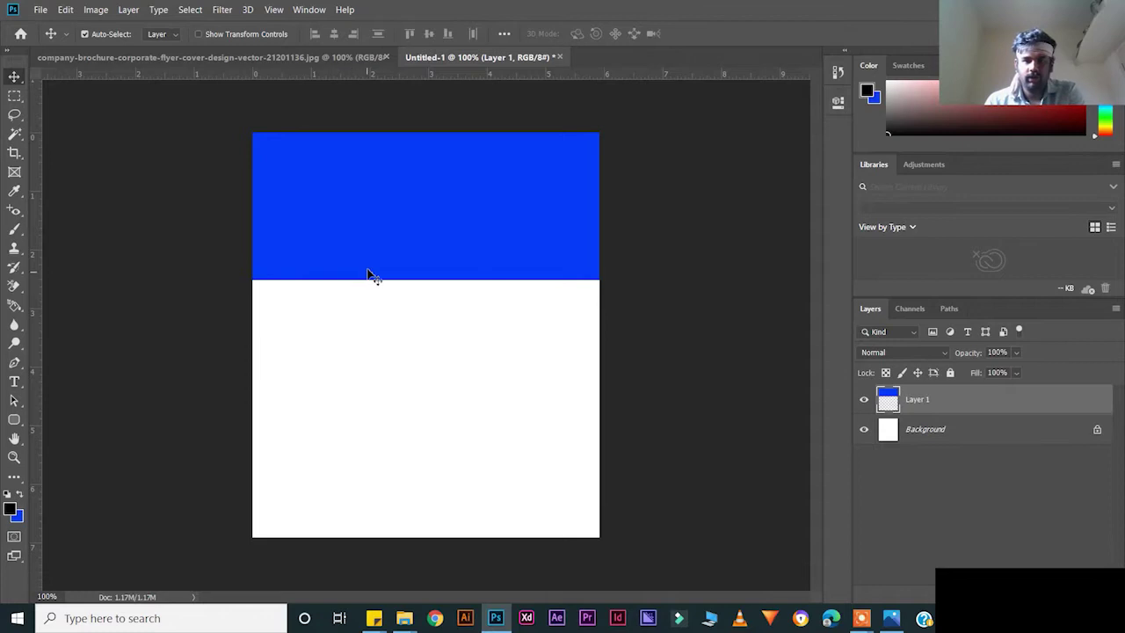
Trace the slanted red panel at the flyer's upper-left corner with the Pen tool, convert it to a selection and add a layer.
{"action": "key", "text": "p"}
{"action": "left_click", "coordinate": [351, 58]}
{"action": "left_click", "coordinate": [284, 111]}
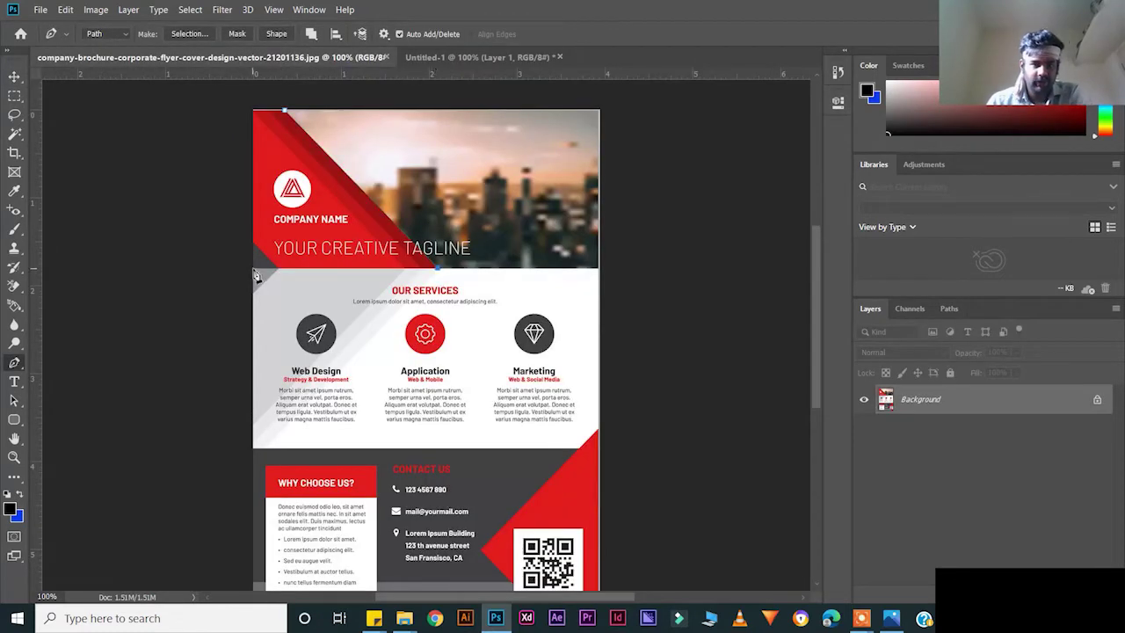
{"action": "left_click", "coordinate": [253, 110]}
{"action": "left_click", "coordinate": [285, 114]}
{"action": "key", "text": "ctrl+Return"}
{"action": "key", "text": "ctrl+j"}
Sample the dark red of the flyer's diagonal panel and fill the traced selection with it as the background color.
{"action": "key", "text": "i"}
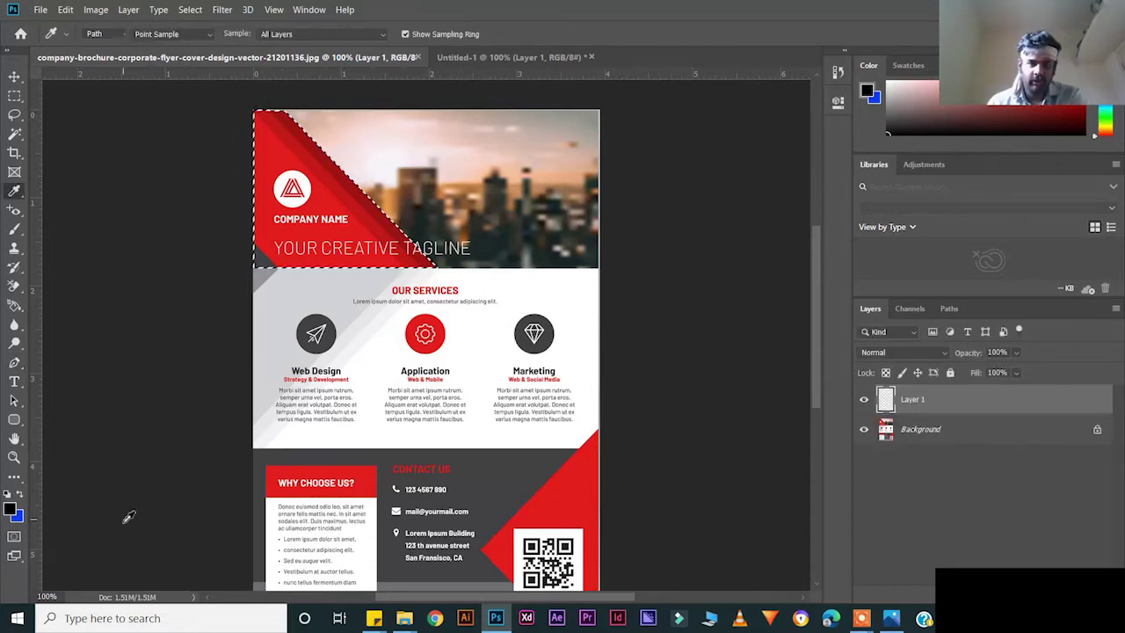
{"action": "left_click", "coordinate": [282, 149]}
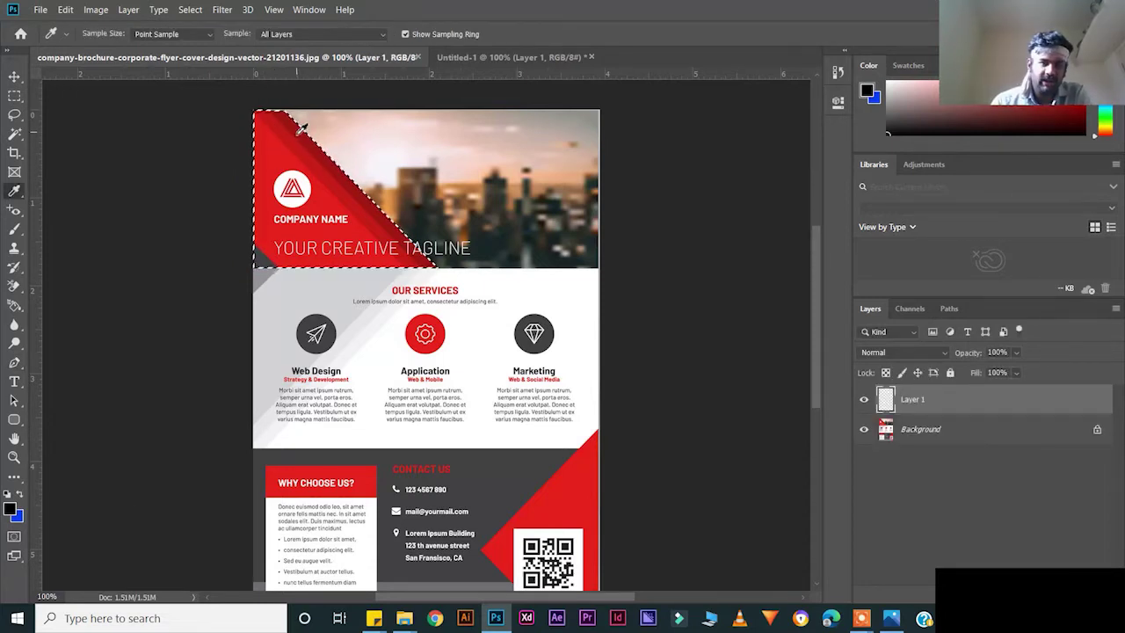
{"action": "left_click", "coordinate": [21, 494]}
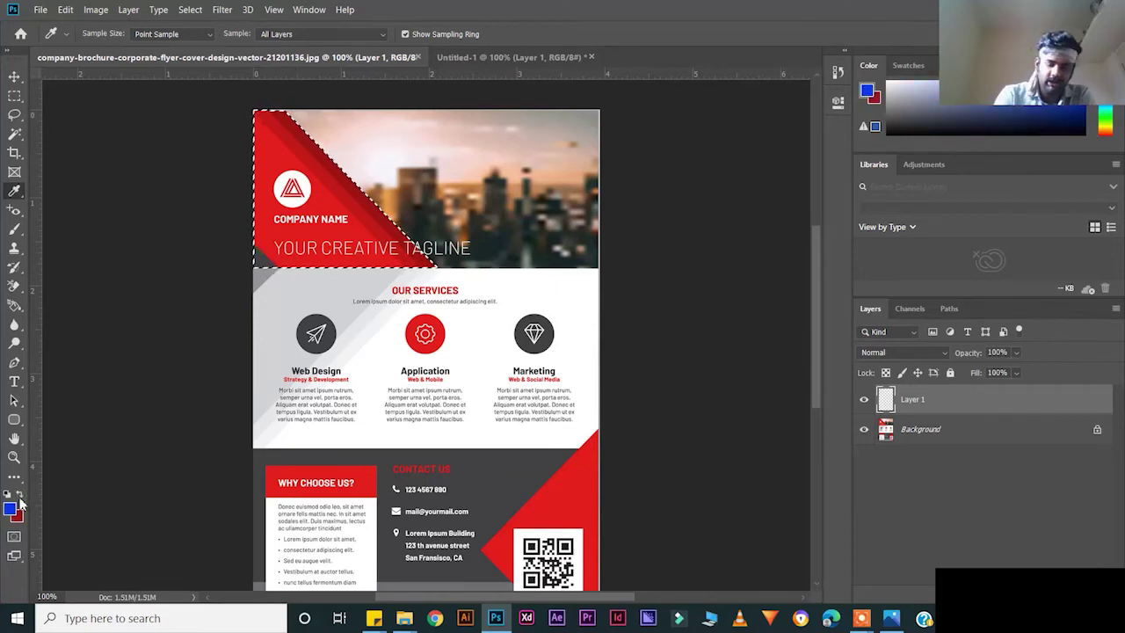
{"action": "key", "text": "ctrl+BackSpace"}
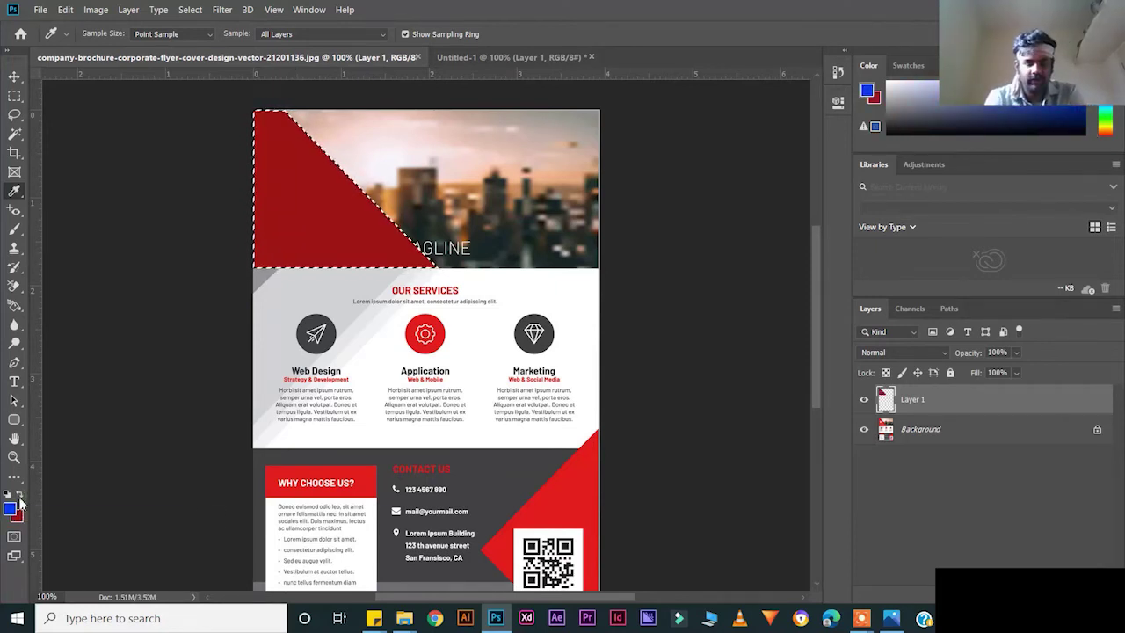
Deselect and bring the dark red shape into the new document, aligned to the page's upper-left corner.
{"action": "key", "text": "ctrl+d"}
{"action": "key", "text": "v"}
{"action": "left_click_drag", "start_coordinate": [369, 202], "coordinate": [308, 237]}
Stretch the blue band downward until its lower edge meets the bottom of the dark red shape.
{"action": "left_click", "coordinate": [517, 250]}
{"action": "key", "text": "ctrl+t"}
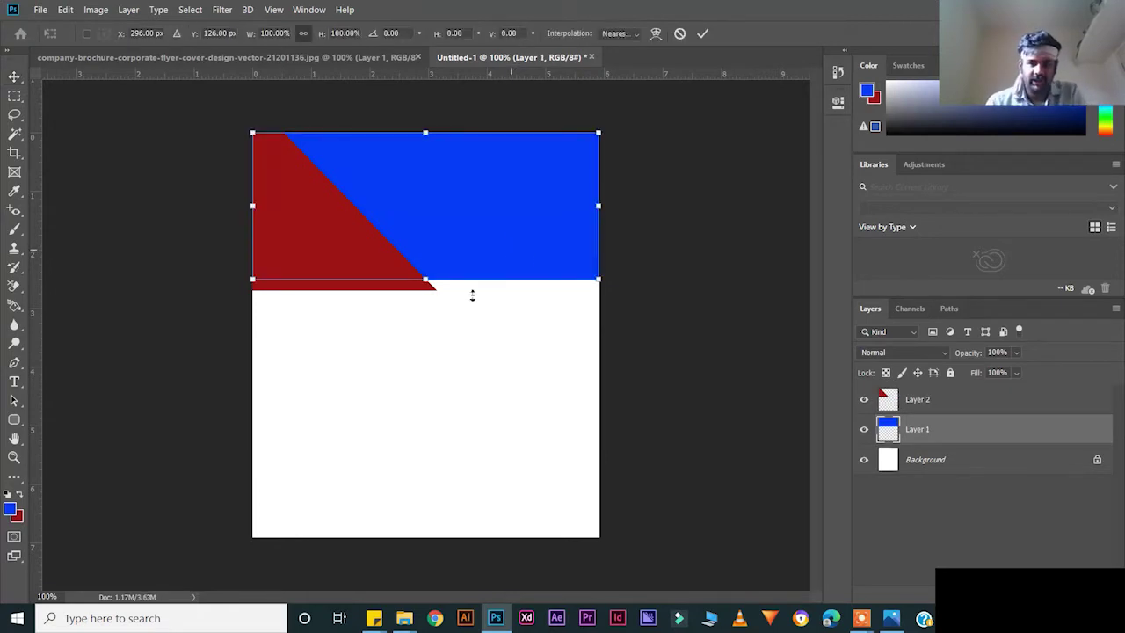
{"action": "left_click_drag", "start_coordinate": [425, 280], "coordinate": [428, 289]}
{"action": "key", "text": "Return"}
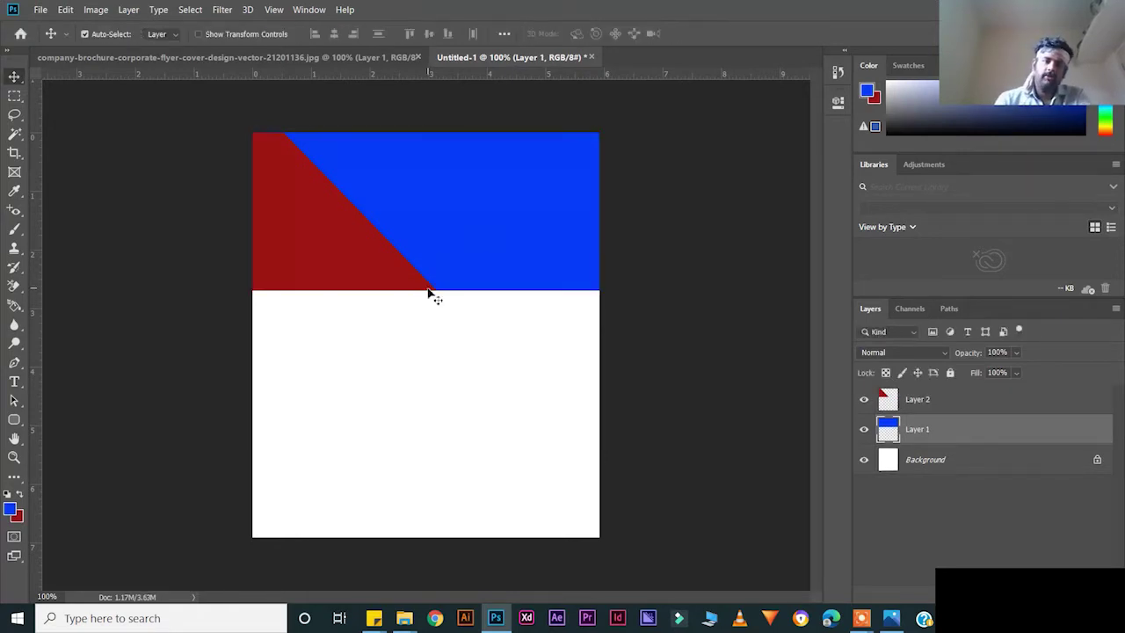
Duplicate the dark red shape and shift the copy slightly left so a thin diagonal strip of the original shows.
{"action": "left_click_drag", "start_coordinate": [389, 259], "coordinate": [331, 256]}
{"action": "key", "text": "ctrl+j"}
{"action": "key", "text": "ctrl+z"}
Select the copied shape with the Magic Wand and fill it with the brighter red sampled from the flyer's diagonal stripe.
{"action": "key", "text": "w"}
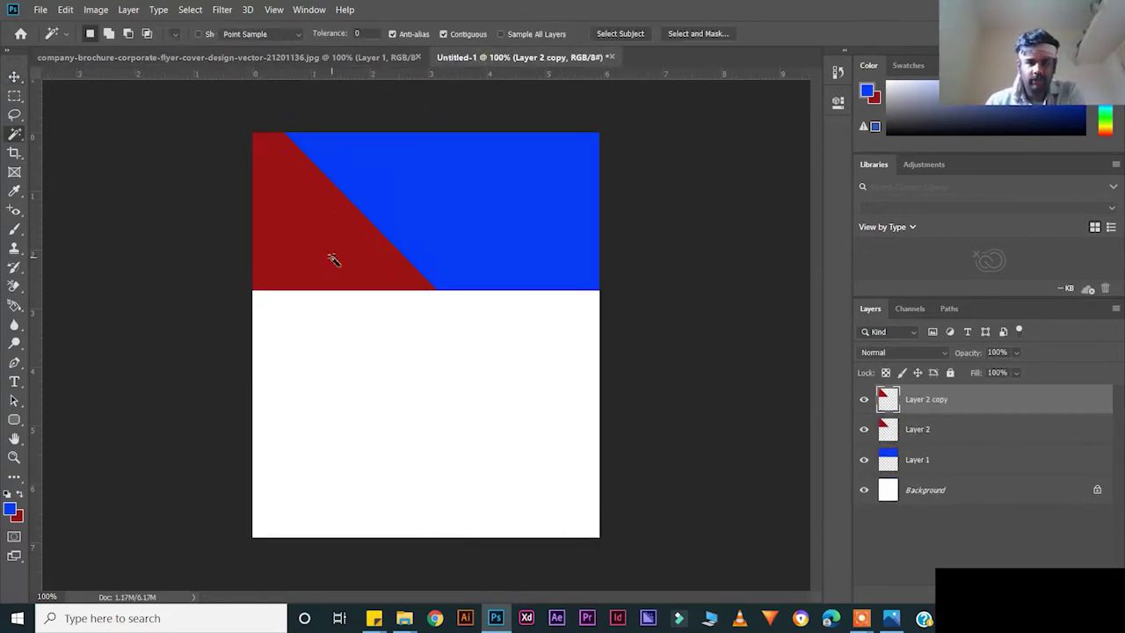
{"action": "left_click", "coordinate": [323, 242]}
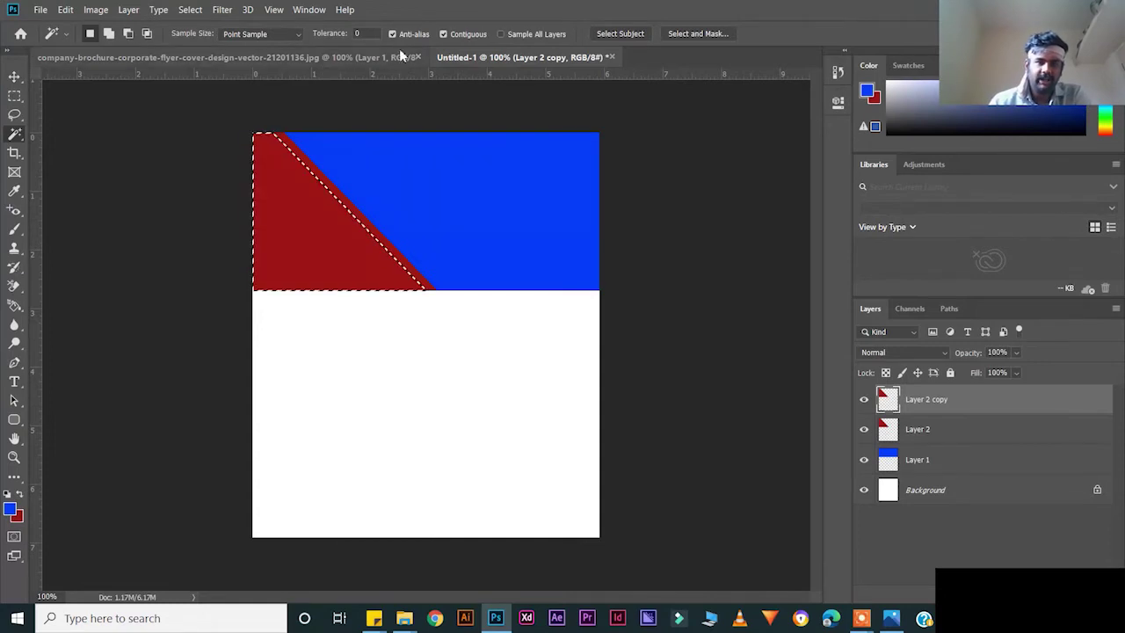
{"action": "left_click", "coordinate": [383, 55]}
{"action": "key", "text": "i"}
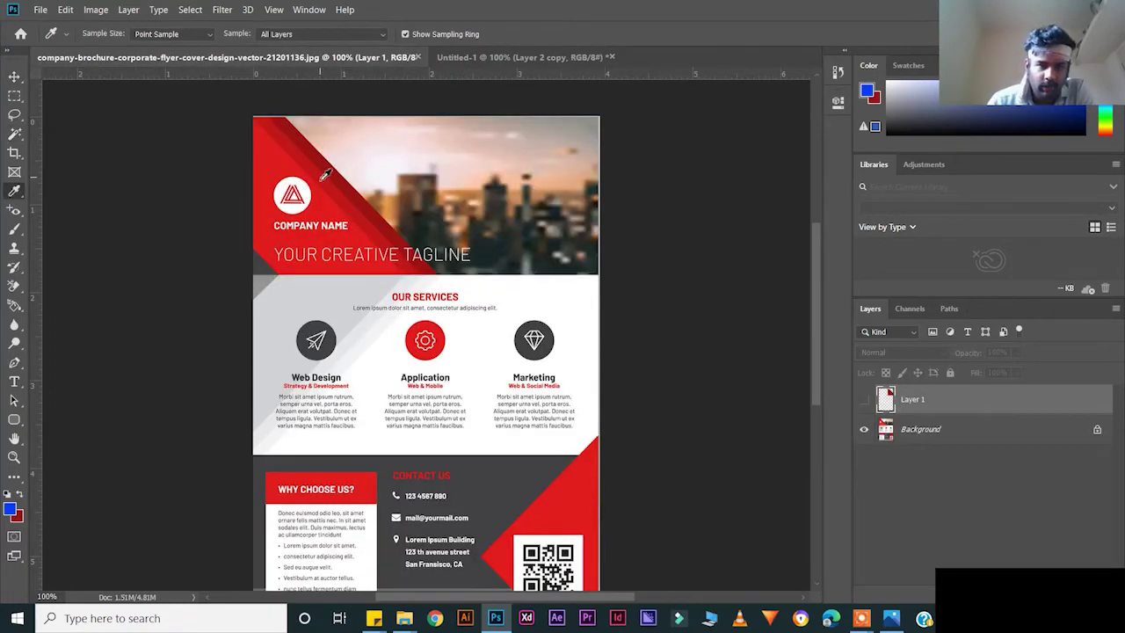
{"action": "left_click", "coordinate": [327, 178]}
{"action": "left_click", "coordinate": [326, 178]}
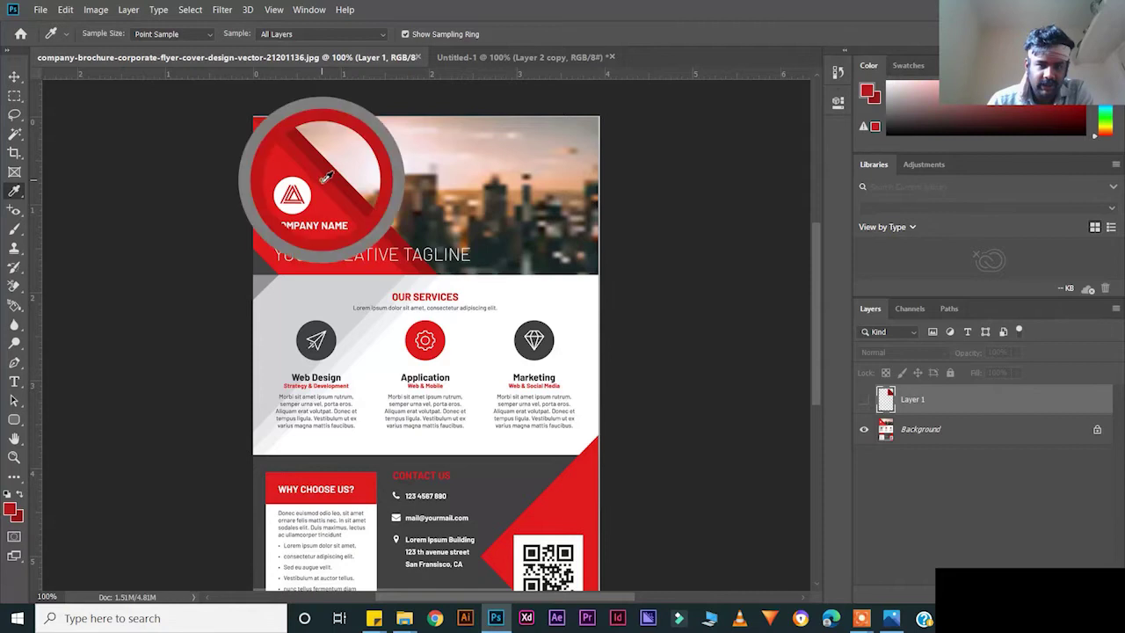
{"action": "key", "text": "ctrl+Tab"}
{"action": "key", "text": "alt+BackSpace"}
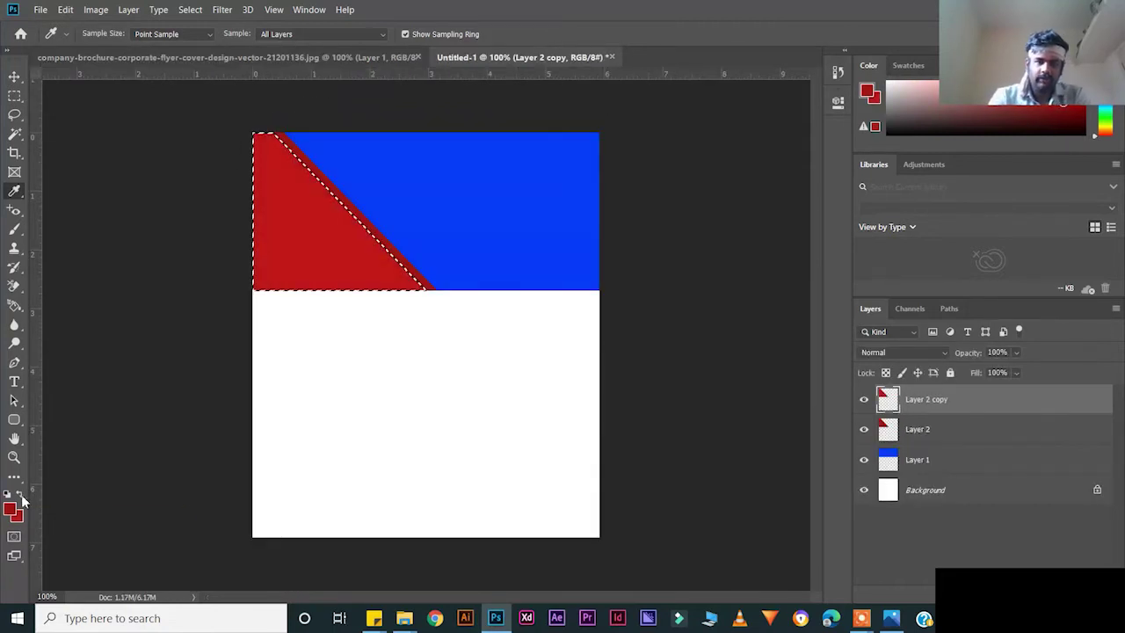
Deselect, then duplicate the brighter red shape and shift the copy left so a second thin diagonal strip shows.
{"action": "key", "text": "ctrl+d"}
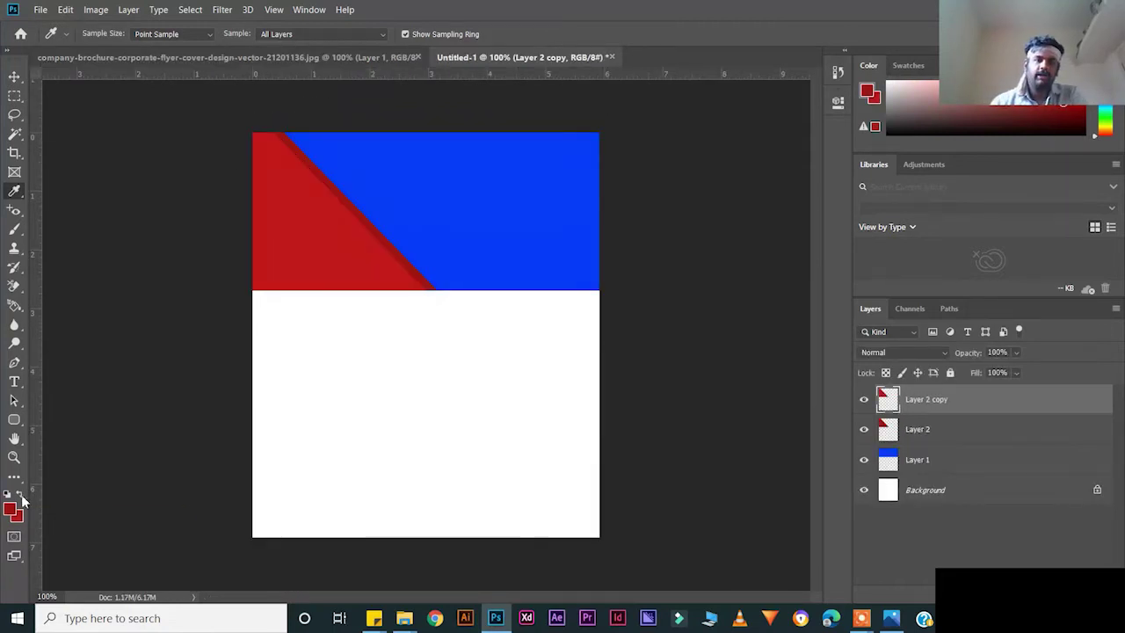
{"action": "left_click", "coordinate": [14, 77]}
{"action": "left_click_drag", "start_coordinate": [352, 252], "coordinate": [351, 252]}
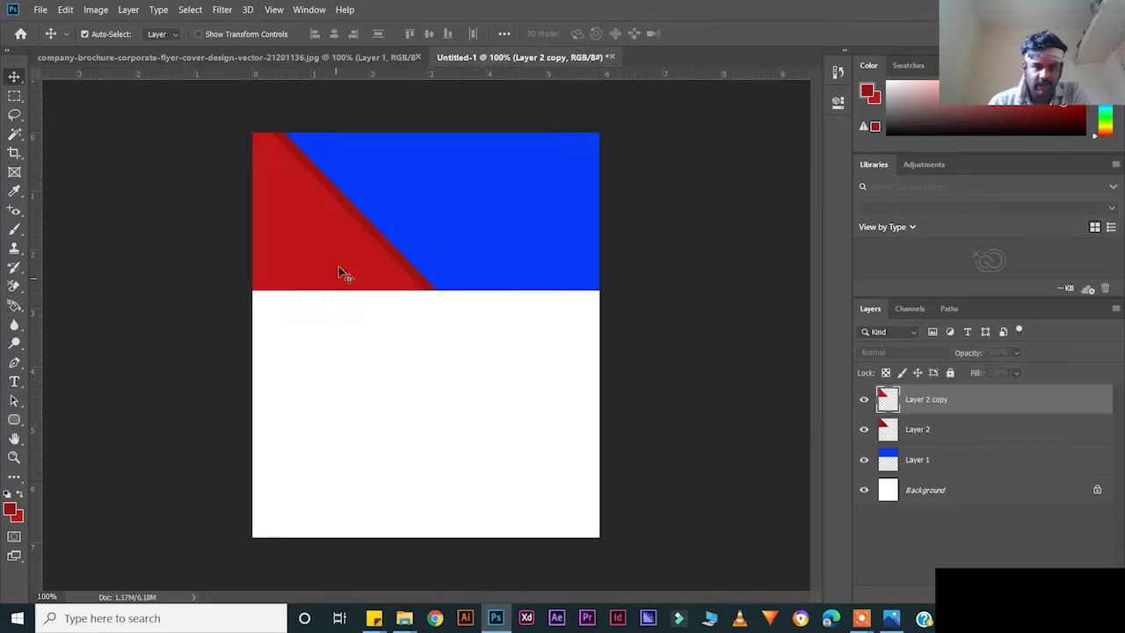
{"action": "left_click_drag", "start_coordinate": [339, 268], "coordinate": [335, 269]}
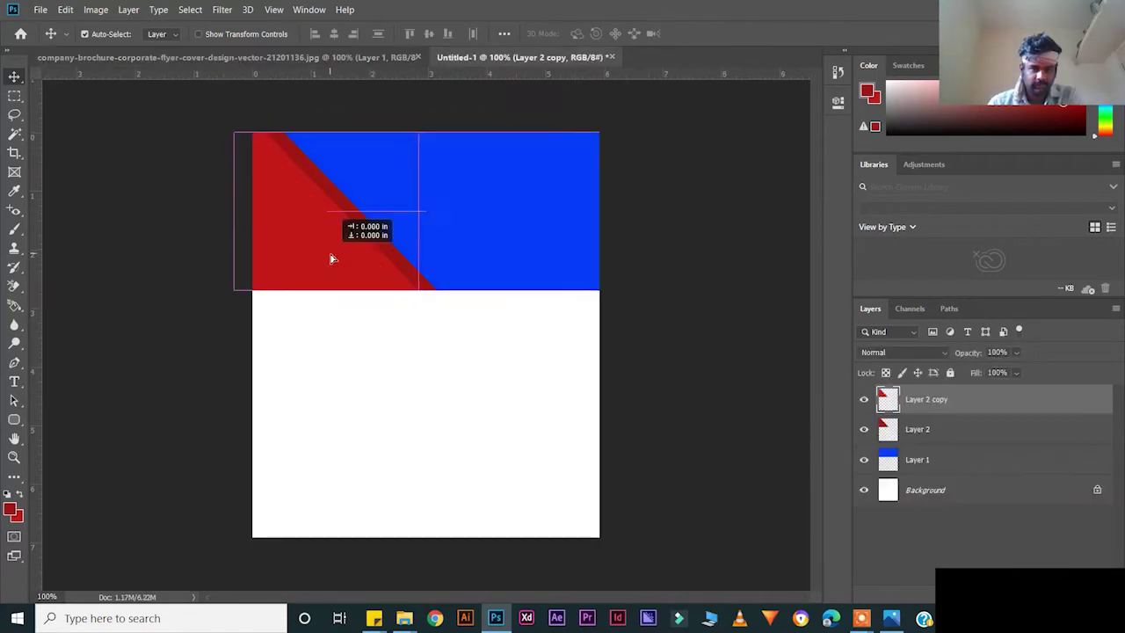
{"action": "left_click_drag", "start_coordinate": [332, 259], "coordinate": [318, 257]}
Select the new copy with the Magic Wand, fill it with the bright red sampled from the flyer's header, and deselect.
{"action": "key", "text": "w"}
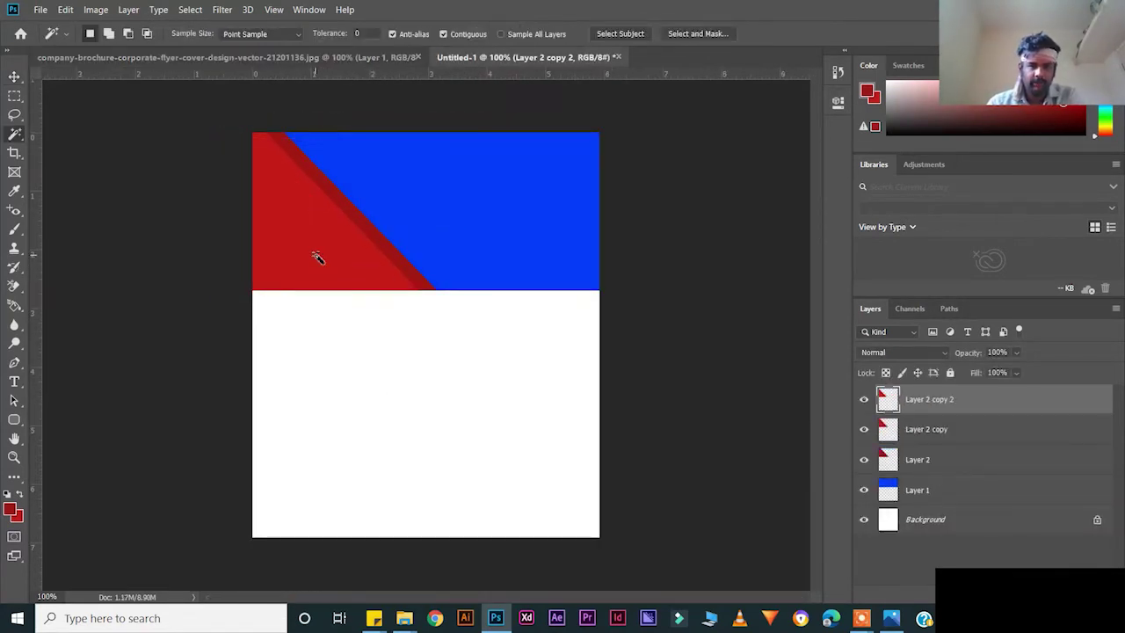
{"action": "left_click", "coordinate": [318, 258]}
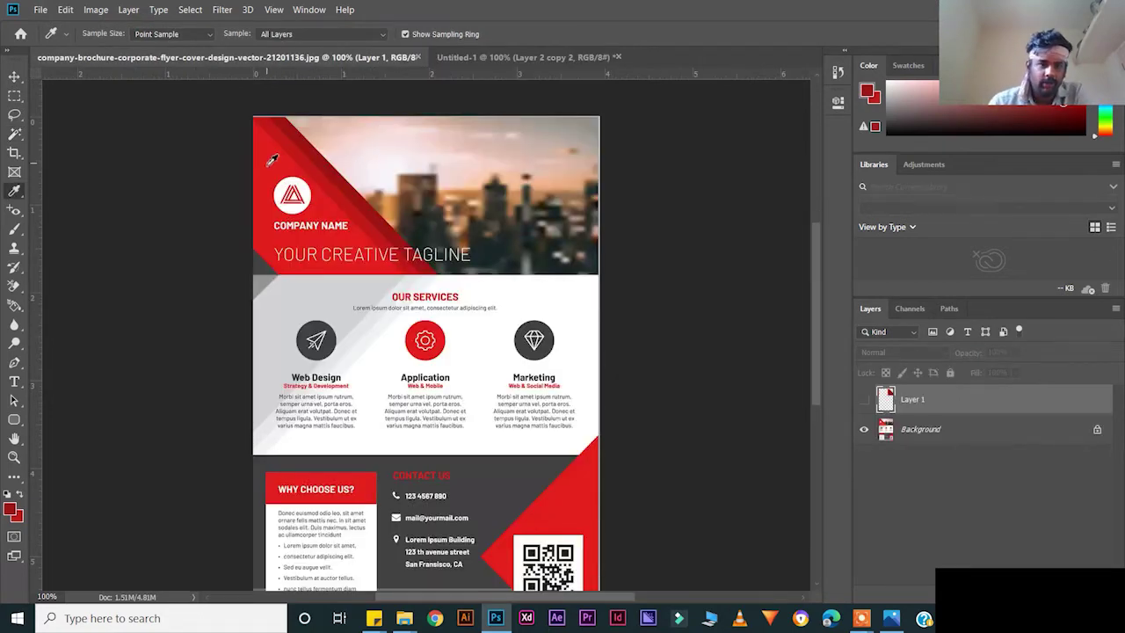
{"action": "left_click", "coordinate": [269, 162]}
{"action": "left_click", "coordinate": [480, 58]}
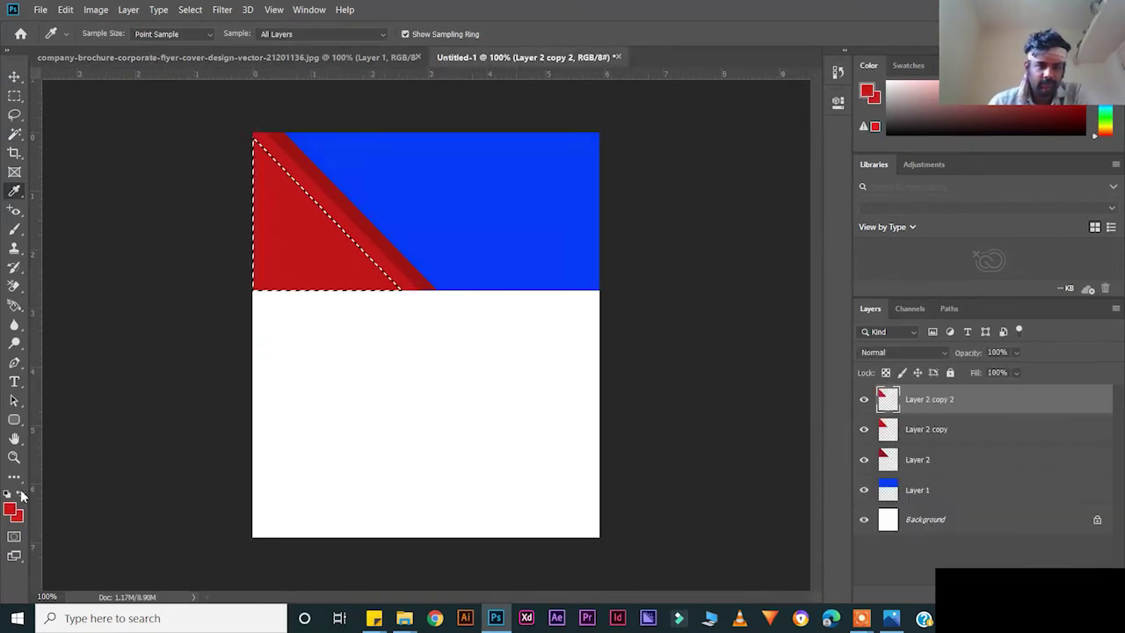
{"action": "key", "text": "alt+BackSpace"}
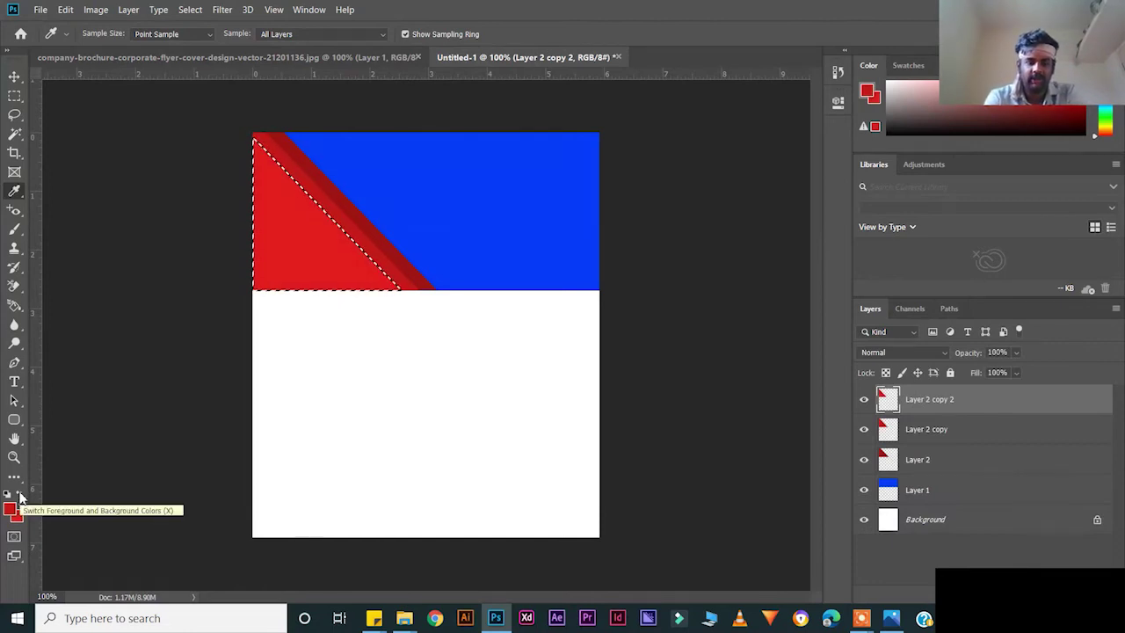
{"action": "key", "text": "ctrl+d"}
Select all three red shapes and shift them slightly left, with their bottom edges flush with the blue band's lower edge.
{"action": "key", "text": "v"}
{"action": "left_click", "coordinate": [311, 243]}
{"action": "left_click", "coordinate": [344, 220]}
{"action": "left_click", "coordinate": [356, 214], "text": "shift"}
{"action": "left_click", "coordinate": [308, 242], "text": "shift"}
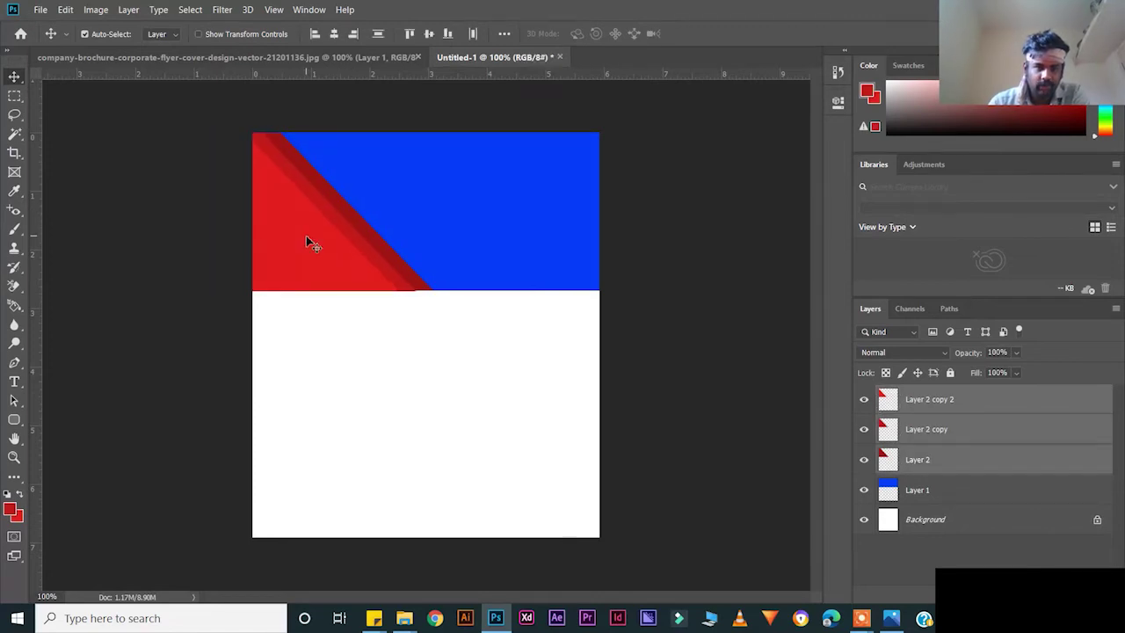
{"action": "key", "text": "Up"}
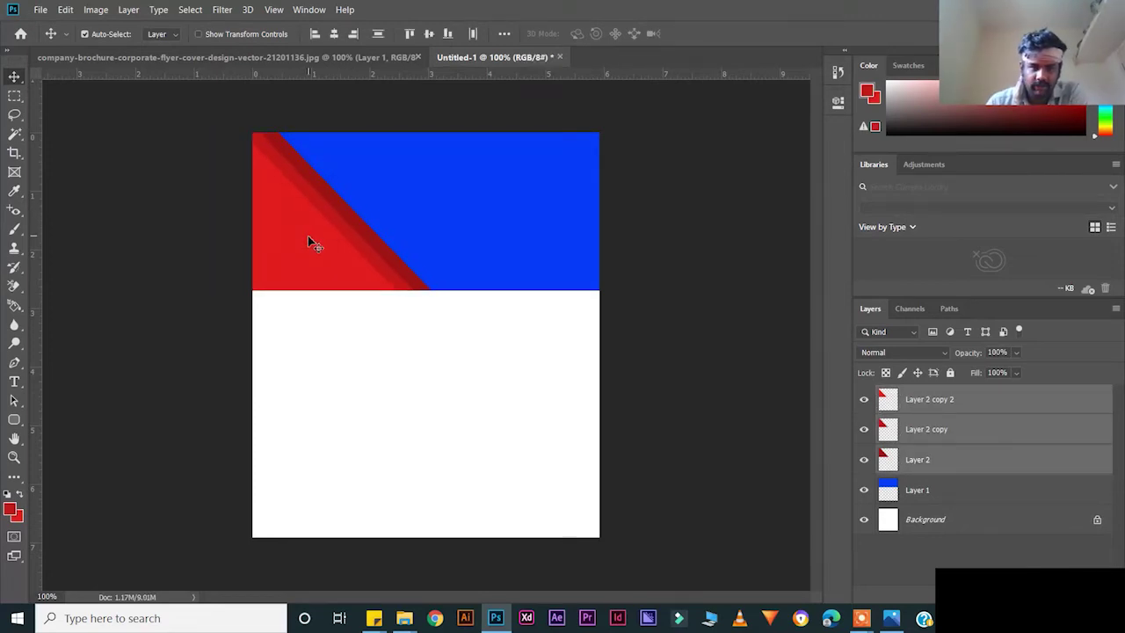
{"action": "key", "text": "ctrl+Tab"}
{"action": "left_click", "coordinate": [494, 57]}
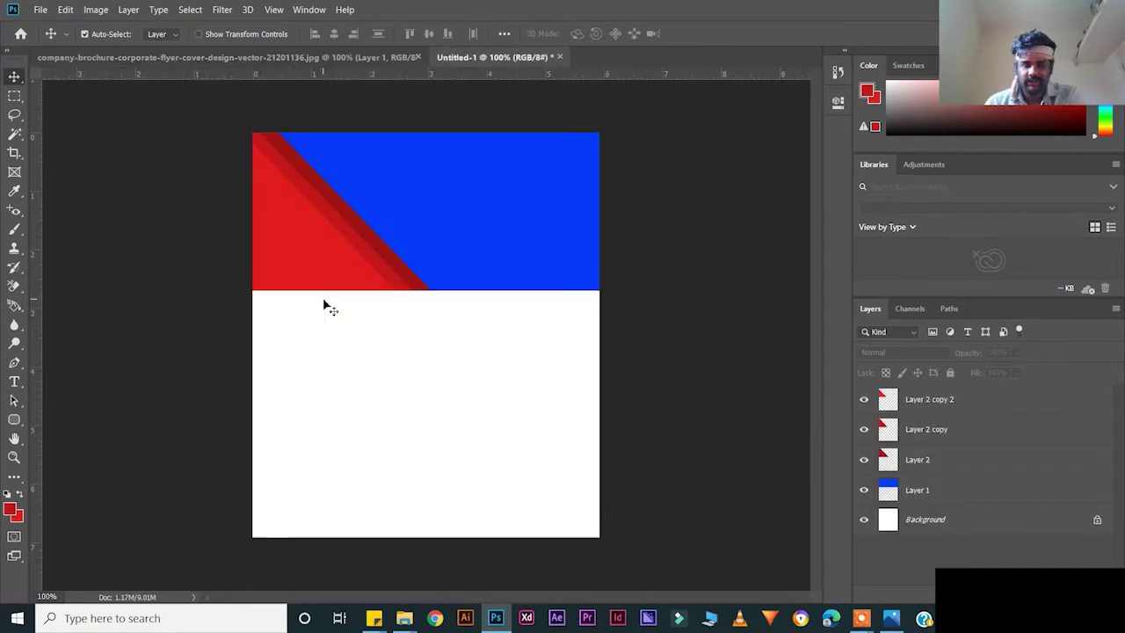
{"action": "key", "text": "p"}
{"action": "left_click", "coordinate": [252, 257]}
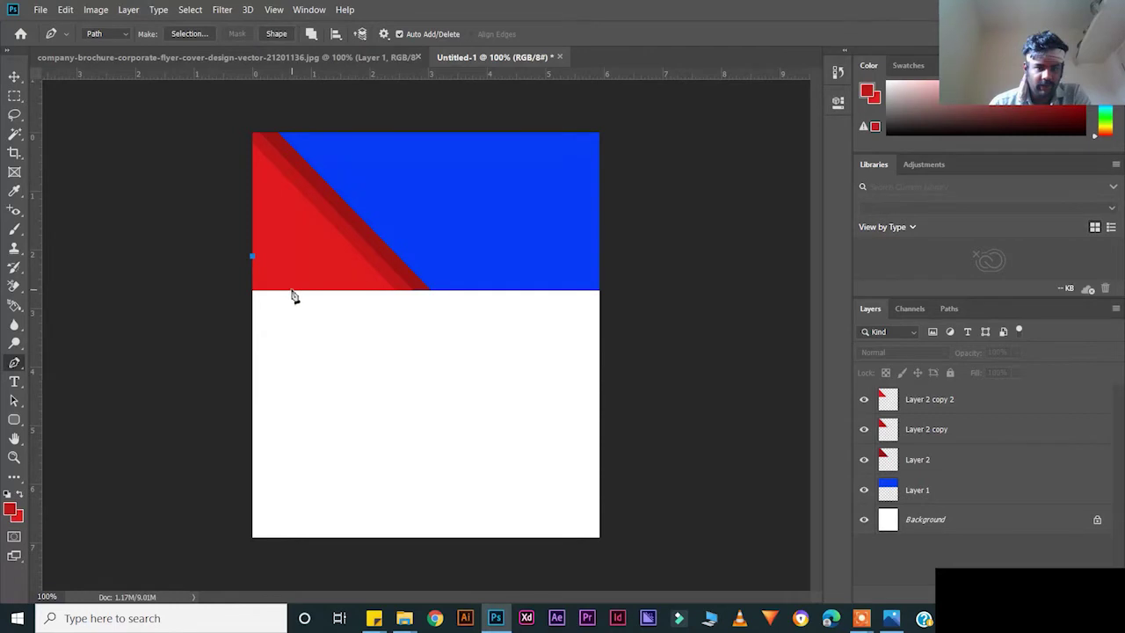
{"action": "key", "text": "ctrl+z"}
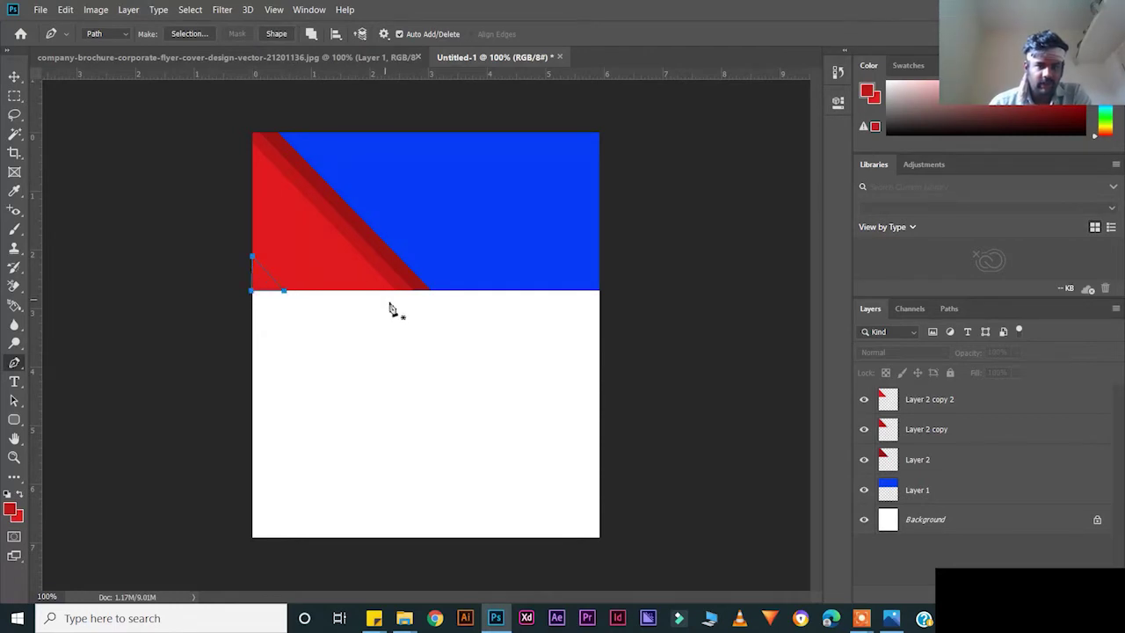
{"action": "key", "text": "ctrl+z"}
On a new layer, draw a small triangular Pen path in the red shape's lower-left corner and convert it to a selection.
{"action": "key", "text": "ctrl+shift+alt+n"}
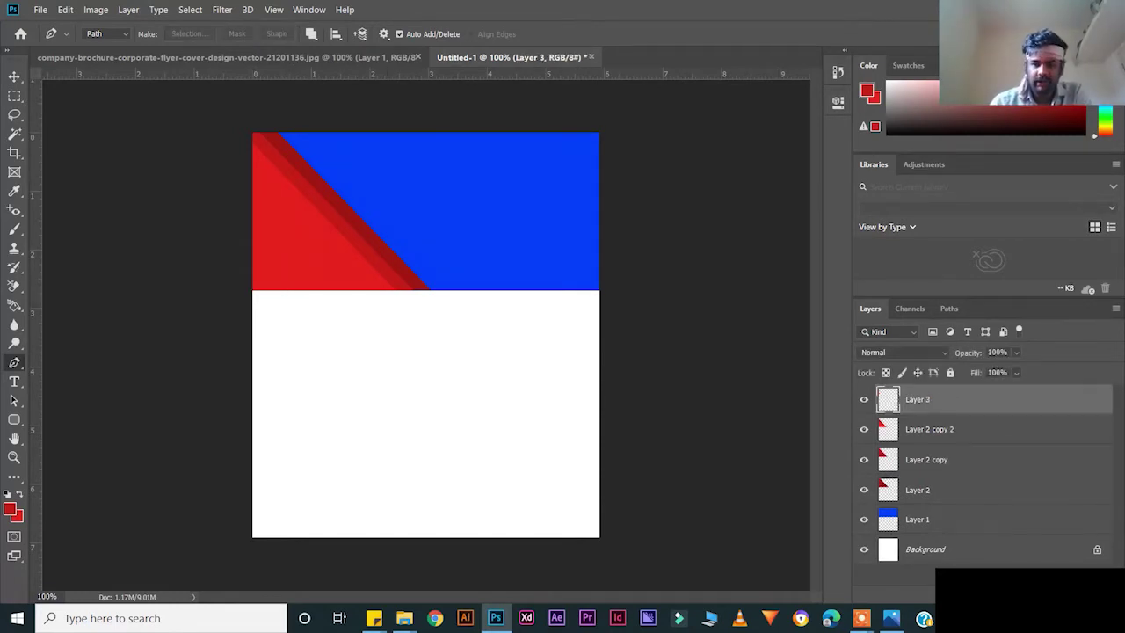
{"action": "left_click", "coordinate": [252, 254]}
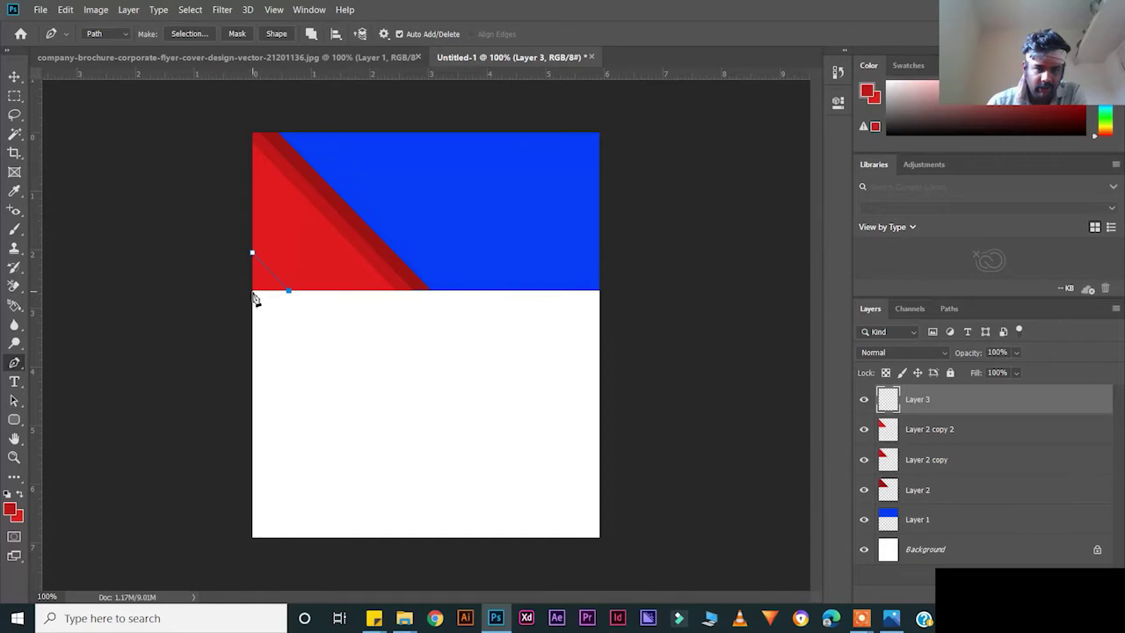
{"action": "left_click", "coordinate": [252, 290]}
{"action": "left_click", "coordinate": [252, 254]}
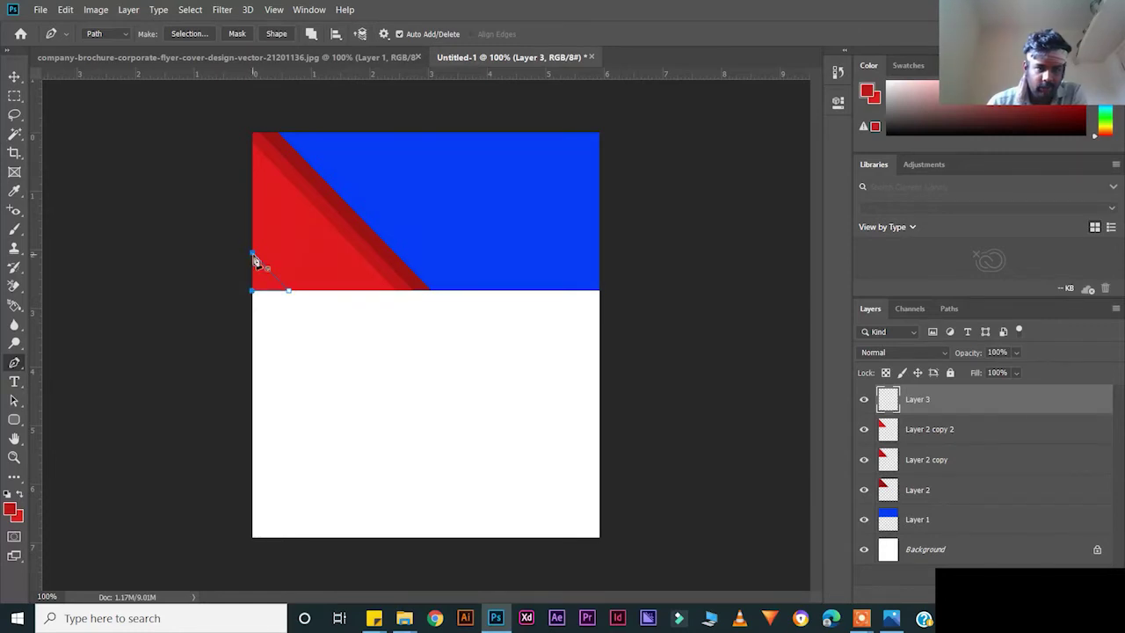
{"action": "key", "text": "ctrl+Return"}
Fill the corner triangle with the dark grey sampled from the flyer's matching corner and deselect.
{"action": "left_click", "coordinate": [303, 62]}
{"action": "key", "text": "i"}
{"action": "left_click", "coordinate": [263, 262]}
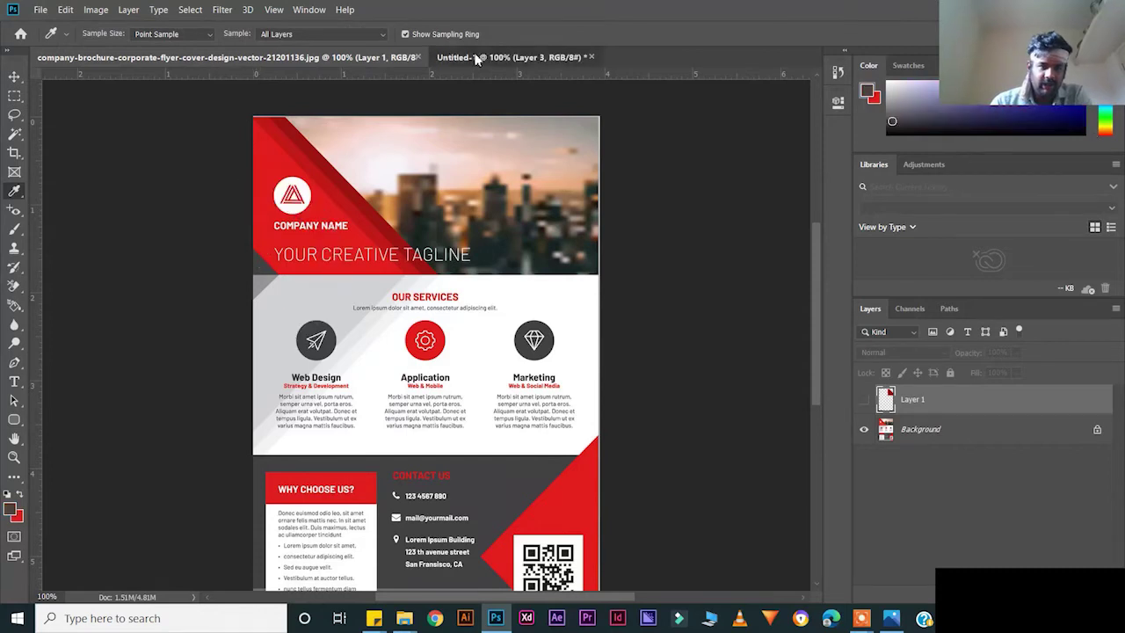
{"action": "left_click", "coordinate": [478, 58]}
{"action": "key", "text": "ctrl+BackSpace"}
{"action": "key", "text": "ctrl+d"}
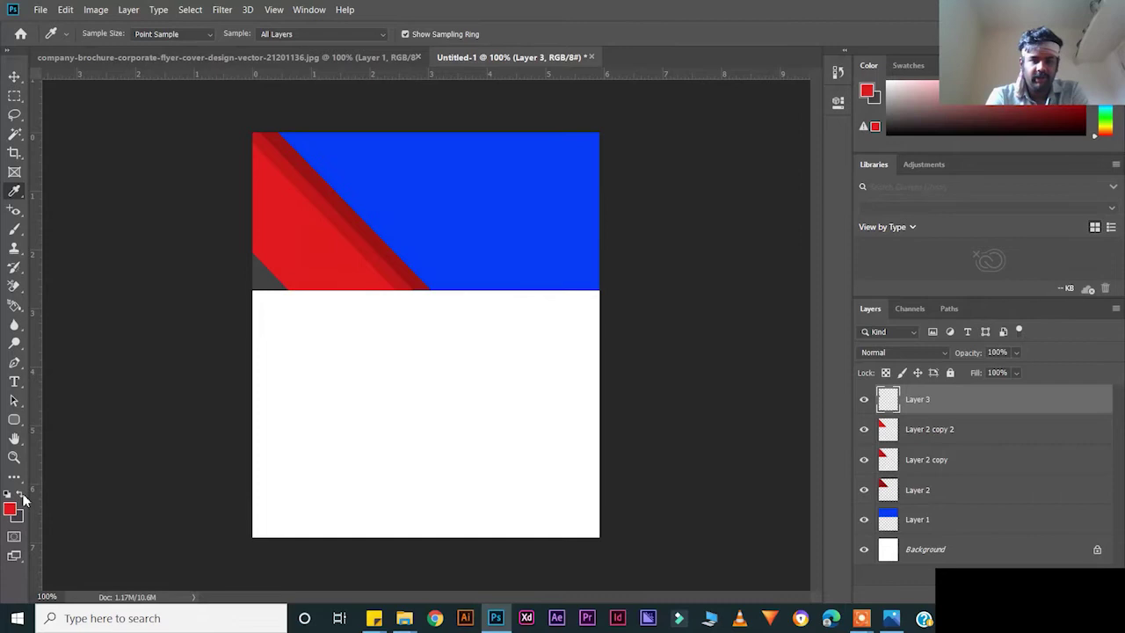
{"action": "key", "text": "v"}
{"action": "left_click", "coordinate": [299, 264]}
{"action": "left_click_drag", "start_coordinate": [267, 282], "coordinate": [269, 316]}
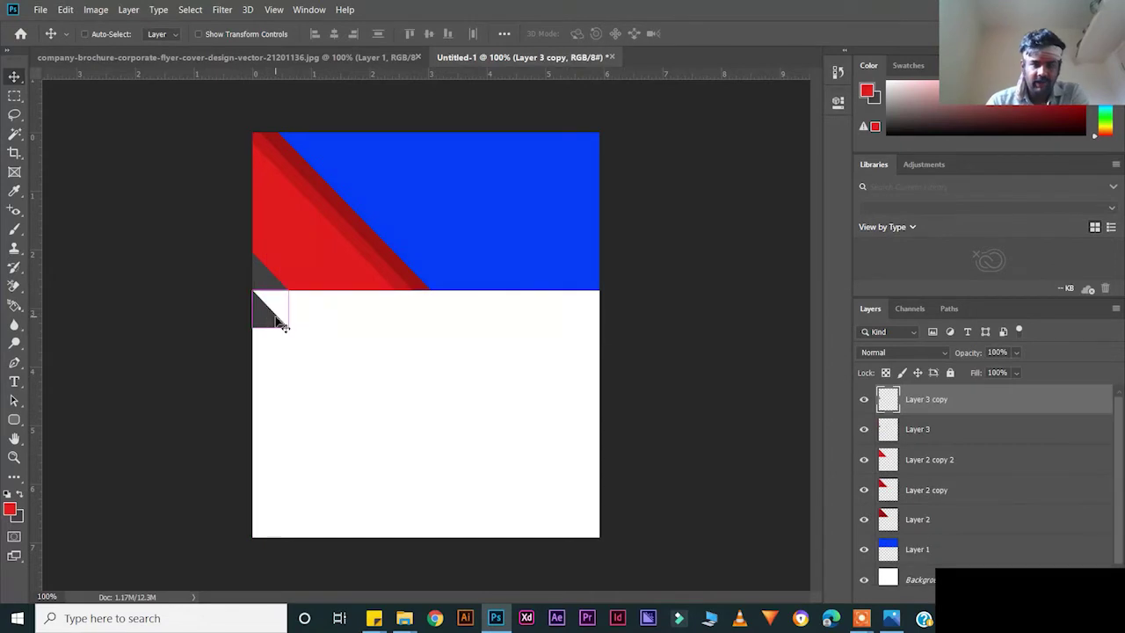
{"action": "key", "text": "ctrl+t"}
{"action": "right_click", "coordinate": [299, 335]}
{"action": "left_click", "coordinate": [317, 455]}
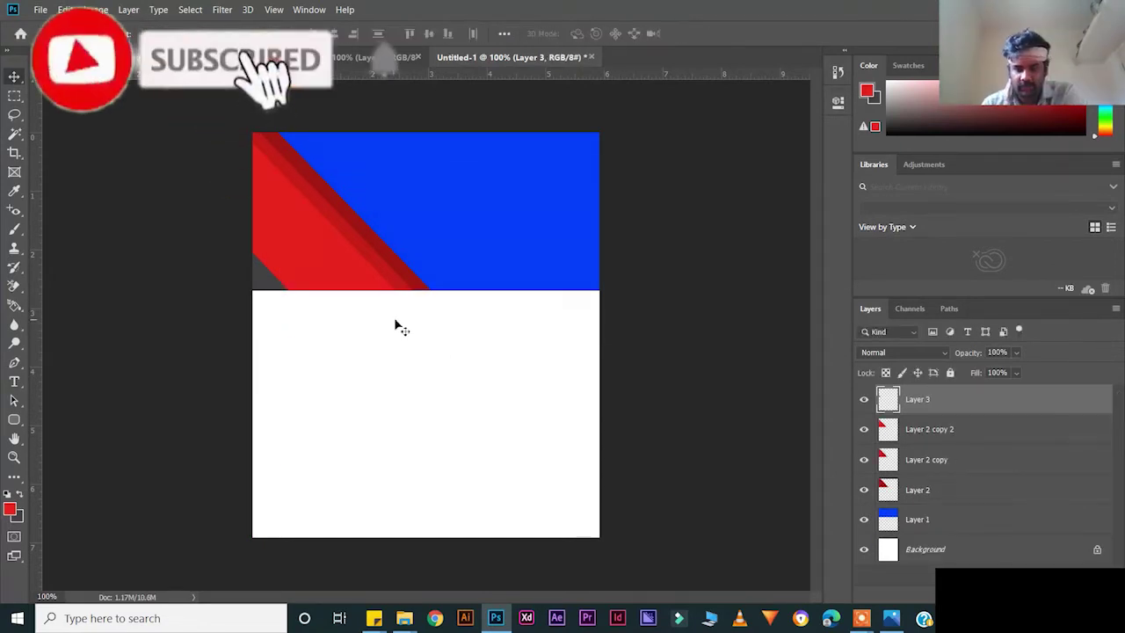
On a new layer, draw a mirrored triangular Pen path directly below the dark grey triangle and convert it to a selection.
{"action": "key", "text": "p"}
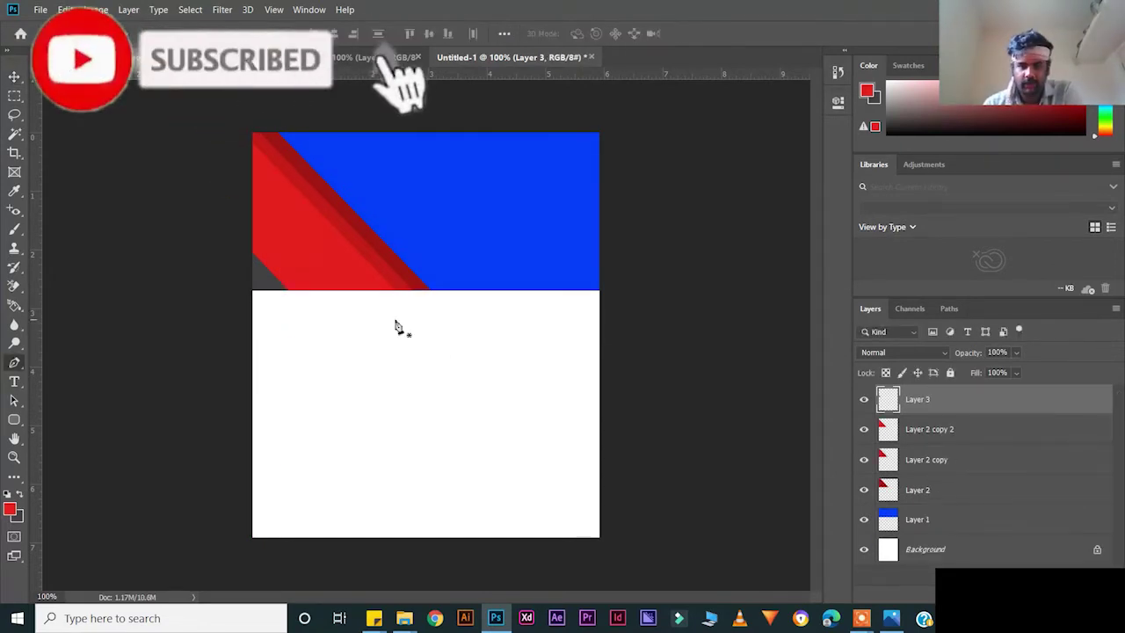
{"action": "key", "text": "shift+ctrl+alt+n"}
{"action": "left_click", "coordinate": [252, 290]}
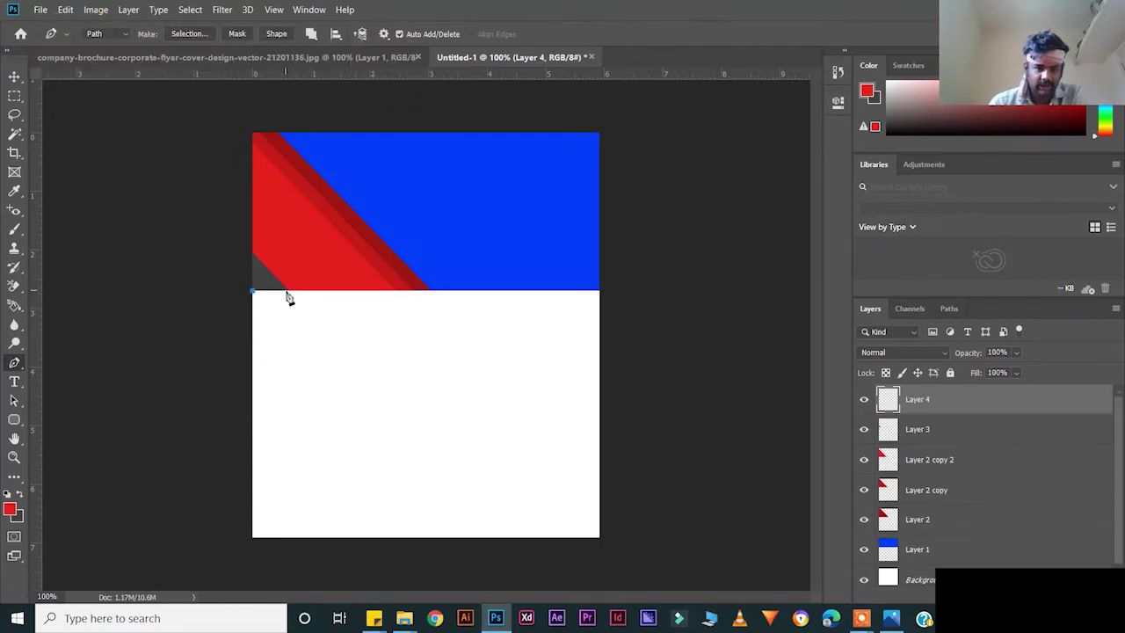
{"action": "left_click", "coordinate": [286, 290]}
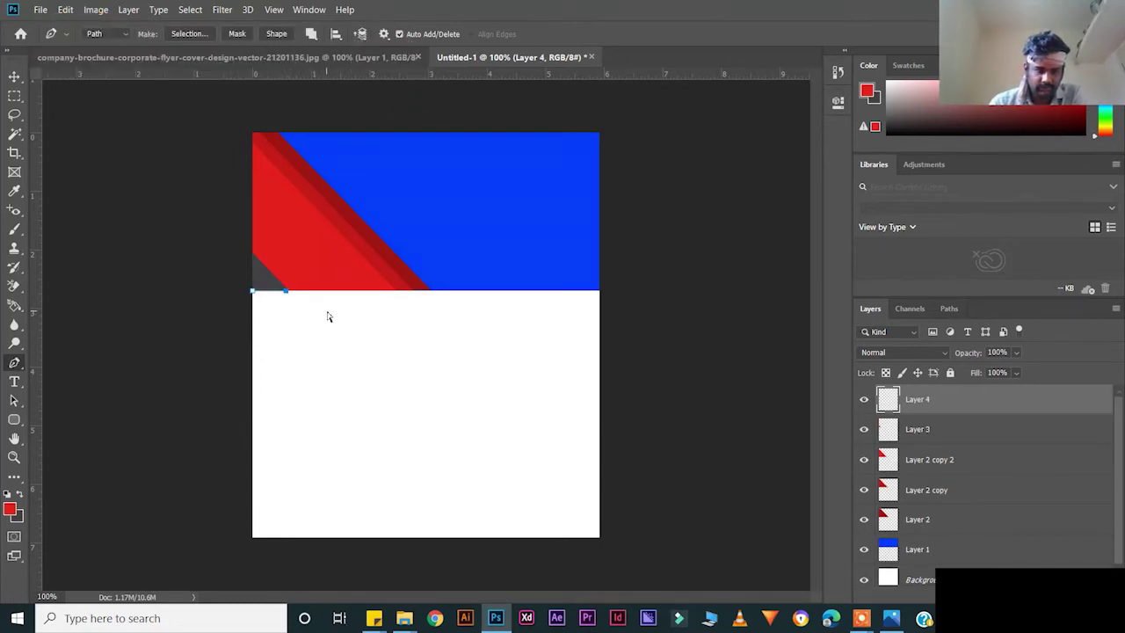
{"action": "key", "text": "ctrl+Tab"}
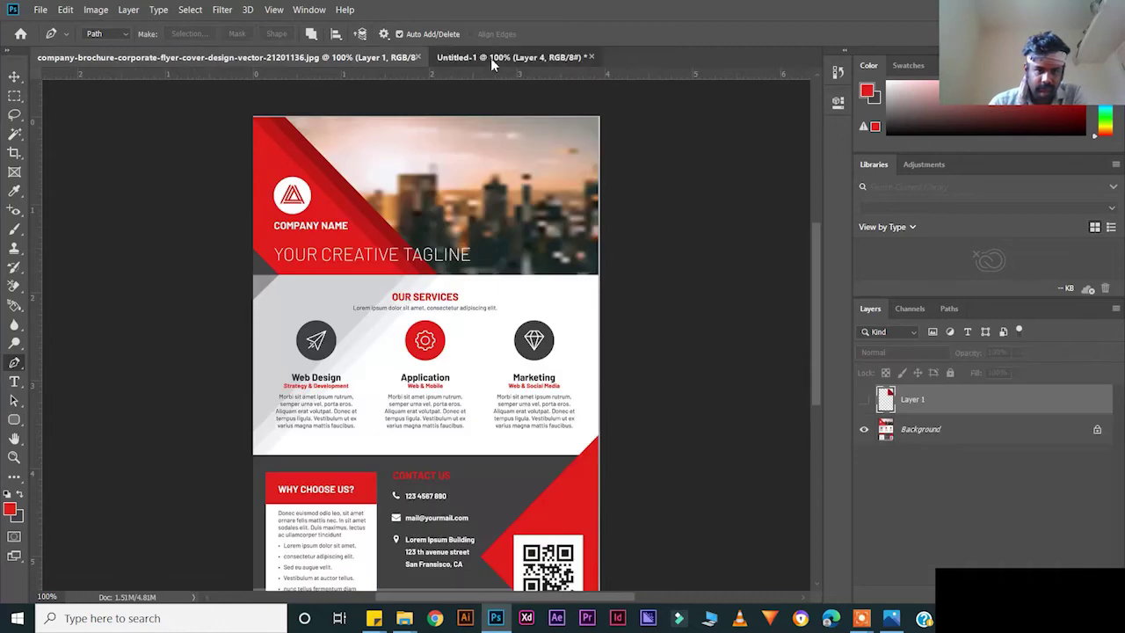
{"action": "left_click", "coordinate": [490, 58]}
{"action": "left_click", "coordinate": [253, 325]}
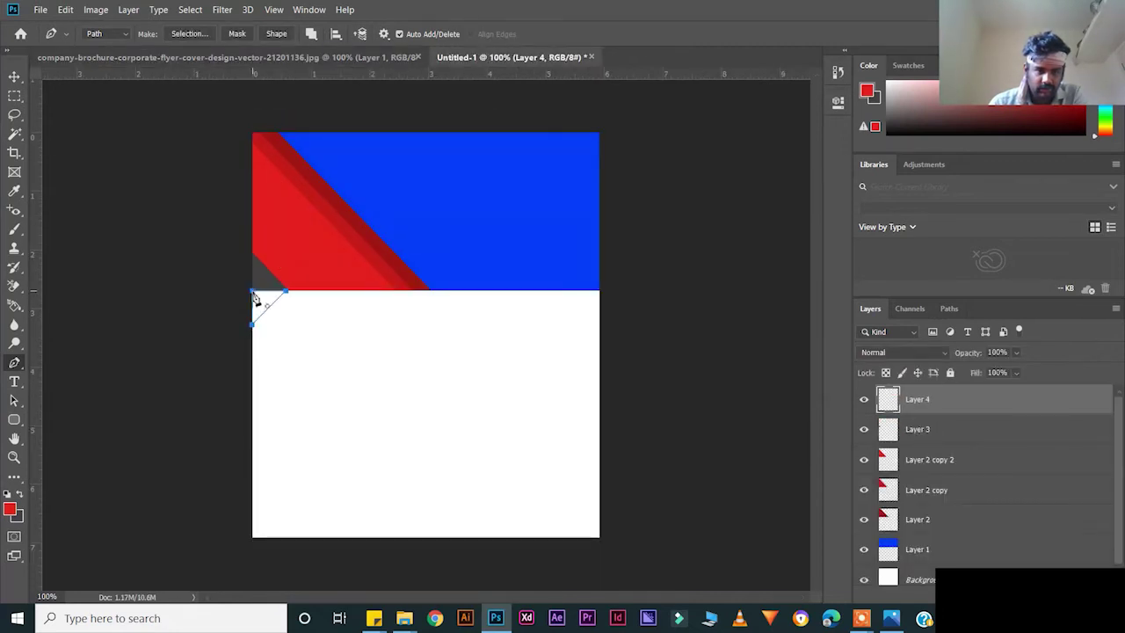
{"action": "key", "text": "Return"}
Fill the lower triangle with the lighter grey sampled from the flyer.
{"action": "left_click", "coordinate": [312, 56]}
{"action": "key", "text": "i"}
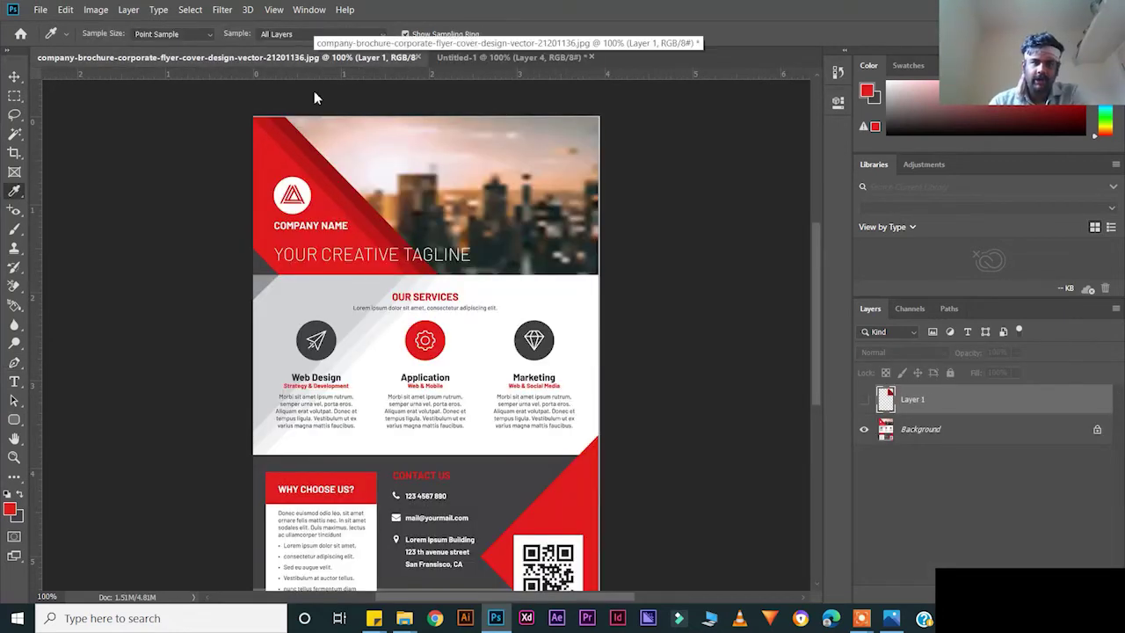
{"action": "left_click", "coordinate": [272, 290]}
{"action": "key", "text": "ctrl+Tab"}
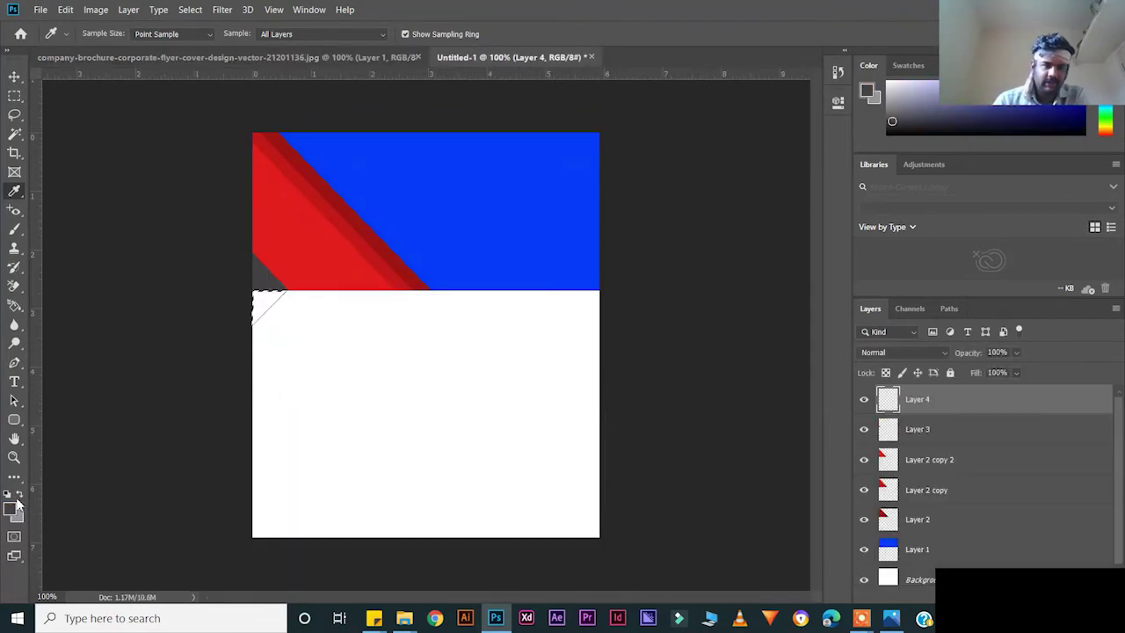
{"action": "key", "text": "alt+BackSpace"}
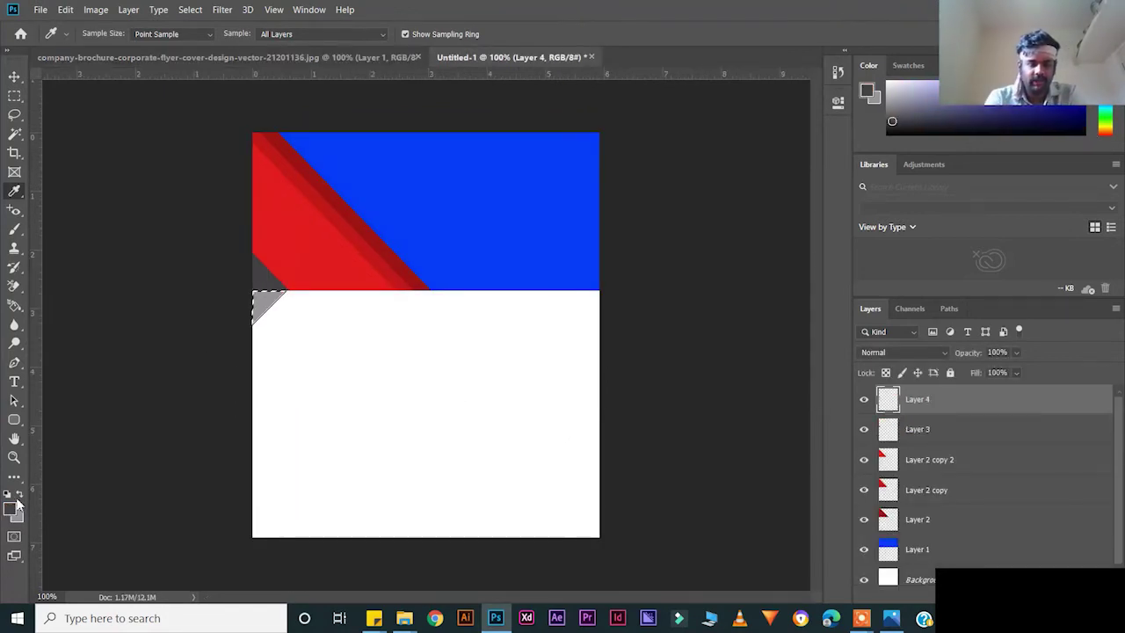
Place a vertical guide at the tip where the two grey triangles meet.
{"action": "key", "text": "v"}
{"action": "left_click_drag", "start_coordinate": [38, 290], "coordinate": [289, 312]}
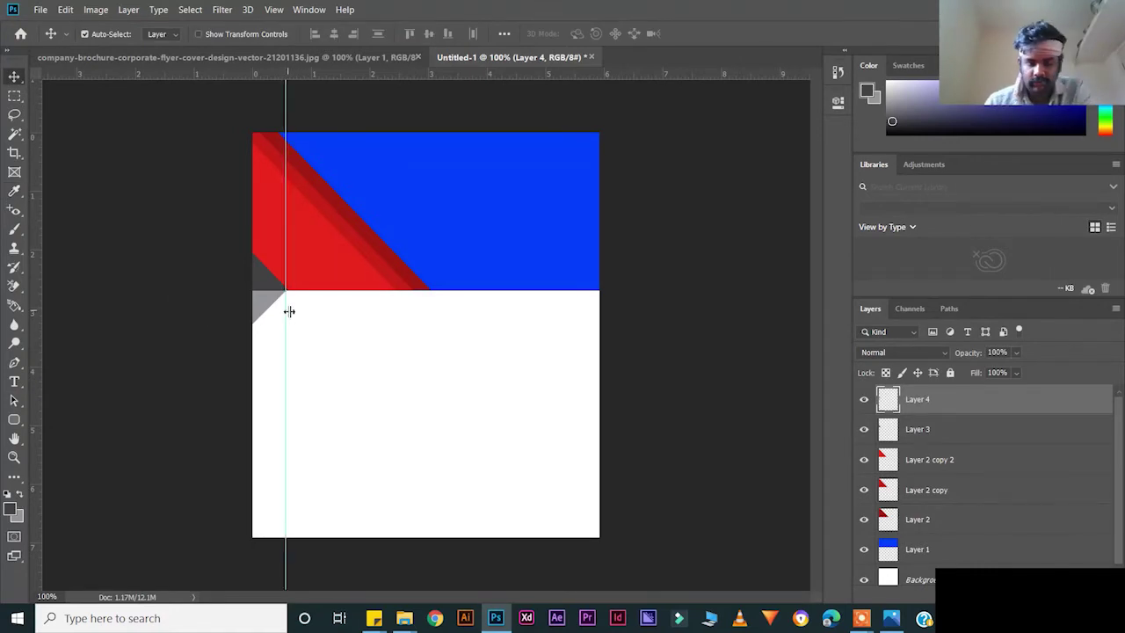
{"action": "key", "text": "ctrl+equal"}
{"action": "scroll", "coordinate": [290, 318], "scroll_direction": "left", "scroll_amount": 2}
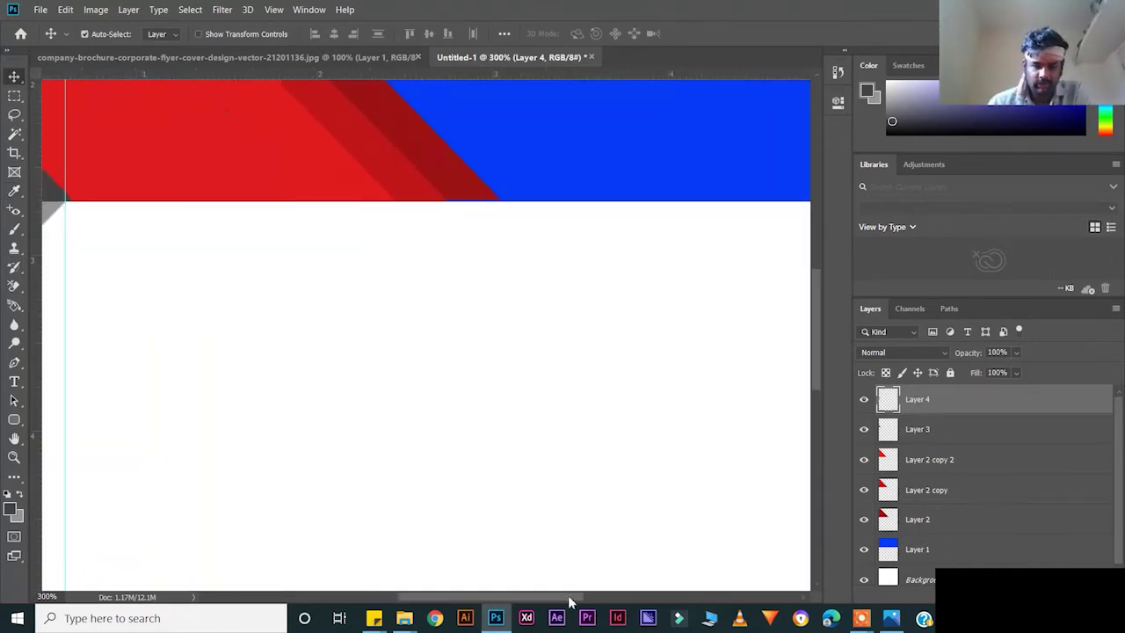
{"action": "key", "text": "ctrl+equal"}
Adjust the light grey triangle so its tip meets the guide and its top edge sits against the dark grey triangle.
{"action": "key", "text": "ctrl+t"}
{"action": "left_click_drag", "start_coordinate": [332, 331], "coordinate": [342, 324]}
{"action": "key", "text": "Return"}
{"action": "key", "text": "Down"}
{"action": "key", "text": "Down"}
{"action": "key", "text": "Down"}
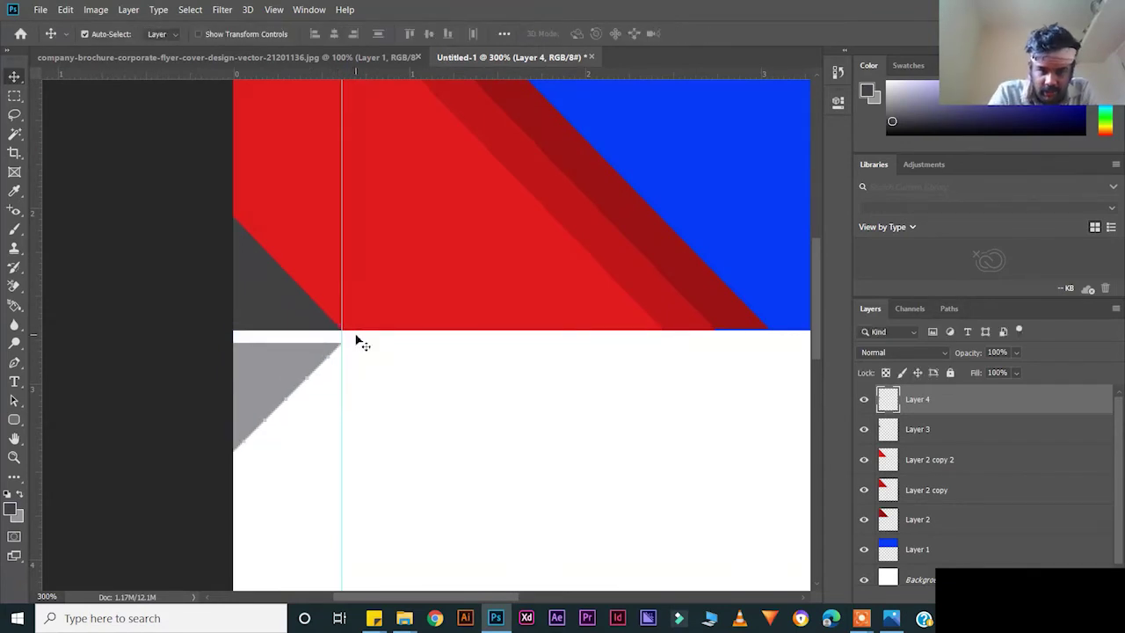
{"action": "key", "text": "ctrl+1"}
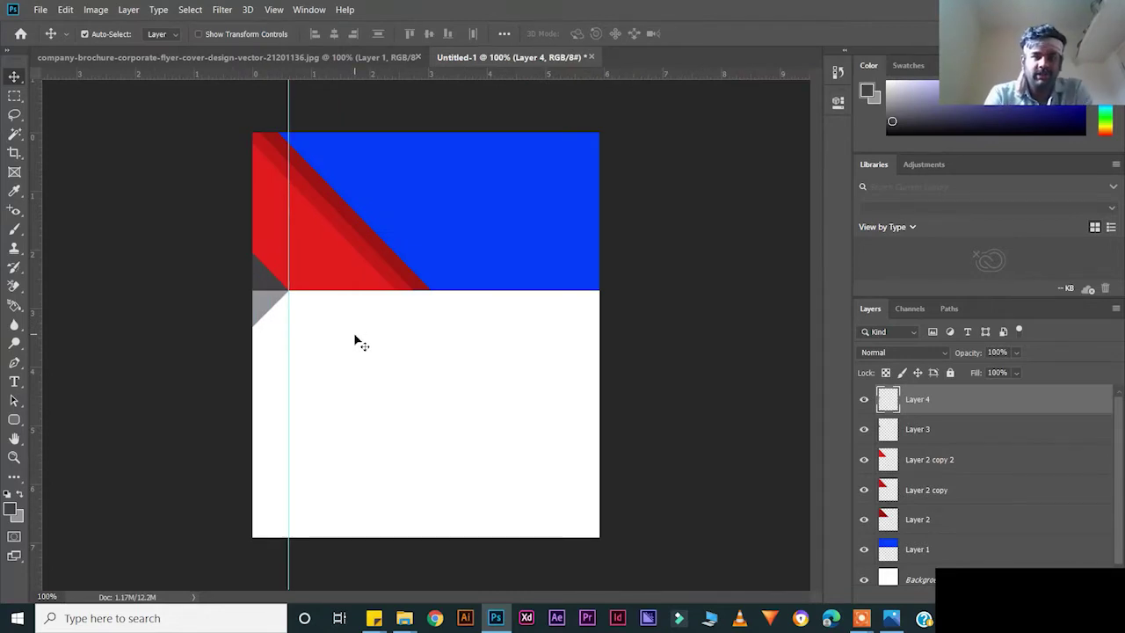
Place the house photo maxresdefault37 from the UI Kits Free icons folder into the new document, spanning the page width.
{"action": "left_click_drag", "start_coordinate": [35, 220], "coordinate": [430, 263]}
{"action": "mouse_move", "coordinate": [404, 618]}
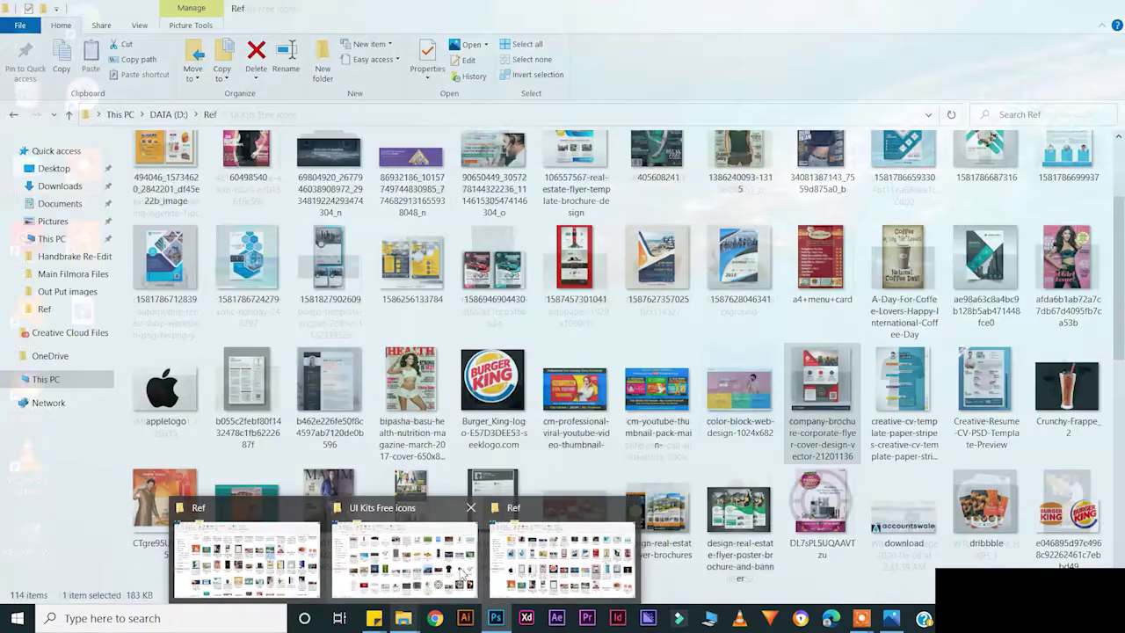
{"action": "left_click", "coordinate": [402, 554]}
{"action": "scroll", "coordinate": [629, 494], "scroll_direction": "down", "scroll_amount": 1}
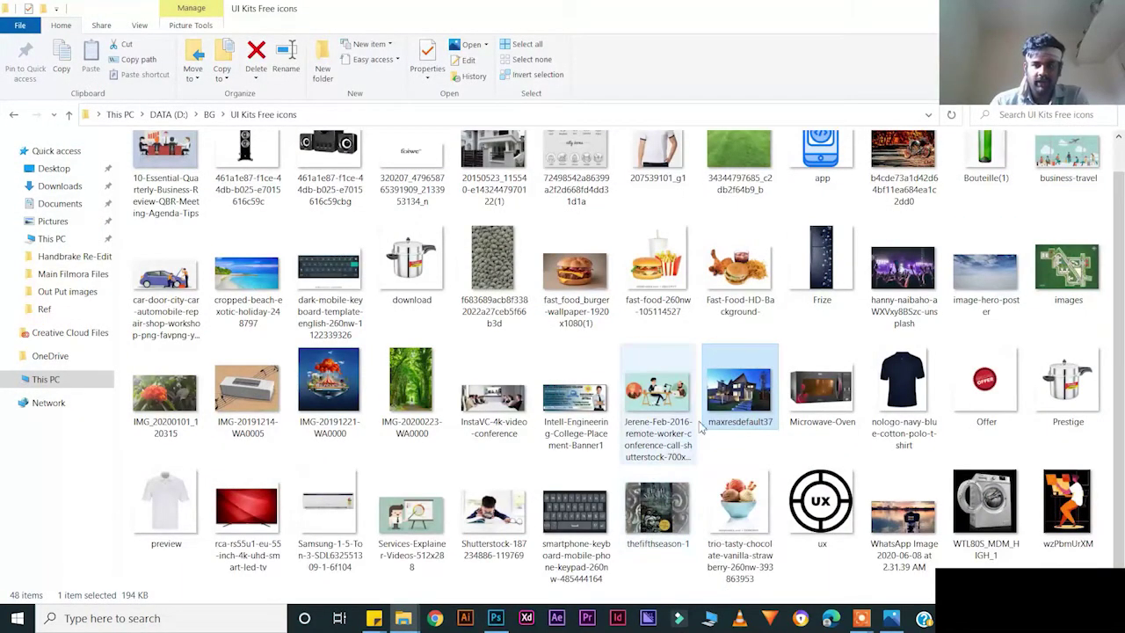
{"action": "left_click_drag", "start_coordinate": [740, 413], "coordinate": [475, 241]}
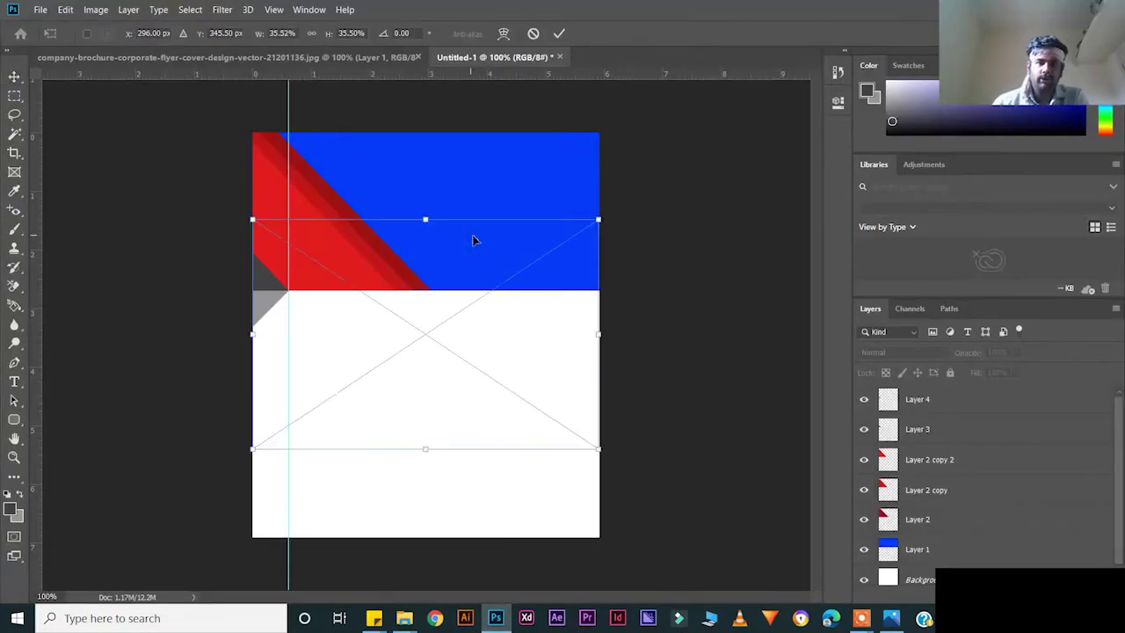
{"action": "key", "text": "Return"}
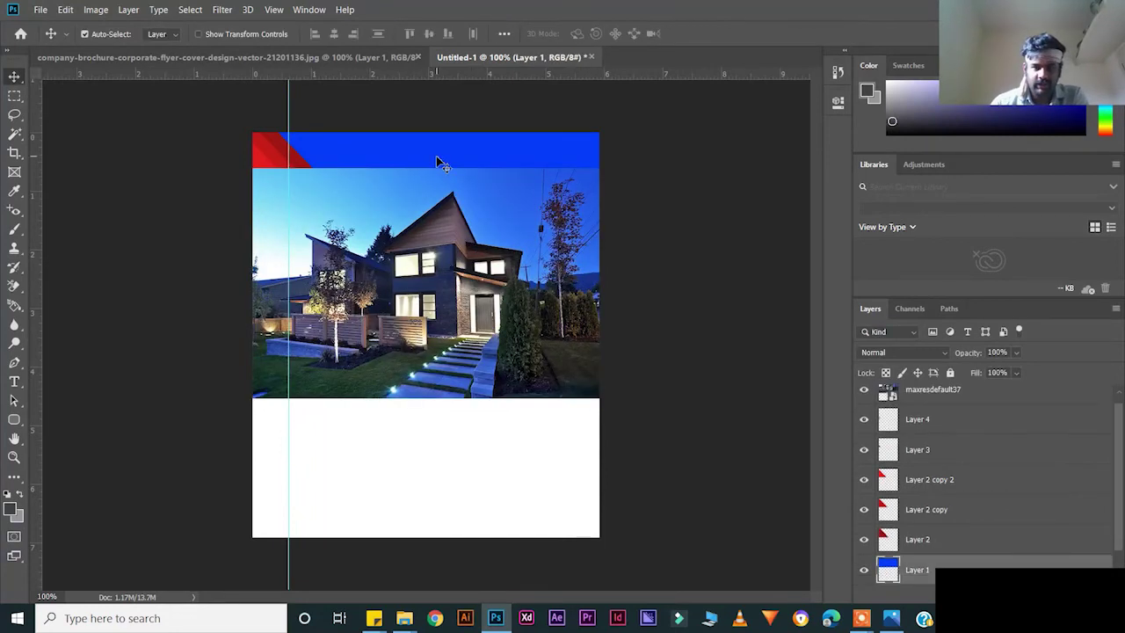
Move the house photo layer directly above the blue header rectangle, clip it to the rectangle, and shift the photo up into the header.
{"action": "key", "text": "ctrl+["}
{"action": "key", "text": "ctrl+["}
{"action": "key", "text": "ctrl+["}
{"action": "key", "text": "ctrl+["}
{"action": "key", "text": "ctrl+["}
{"action": "key", "text": "ctrl+["}
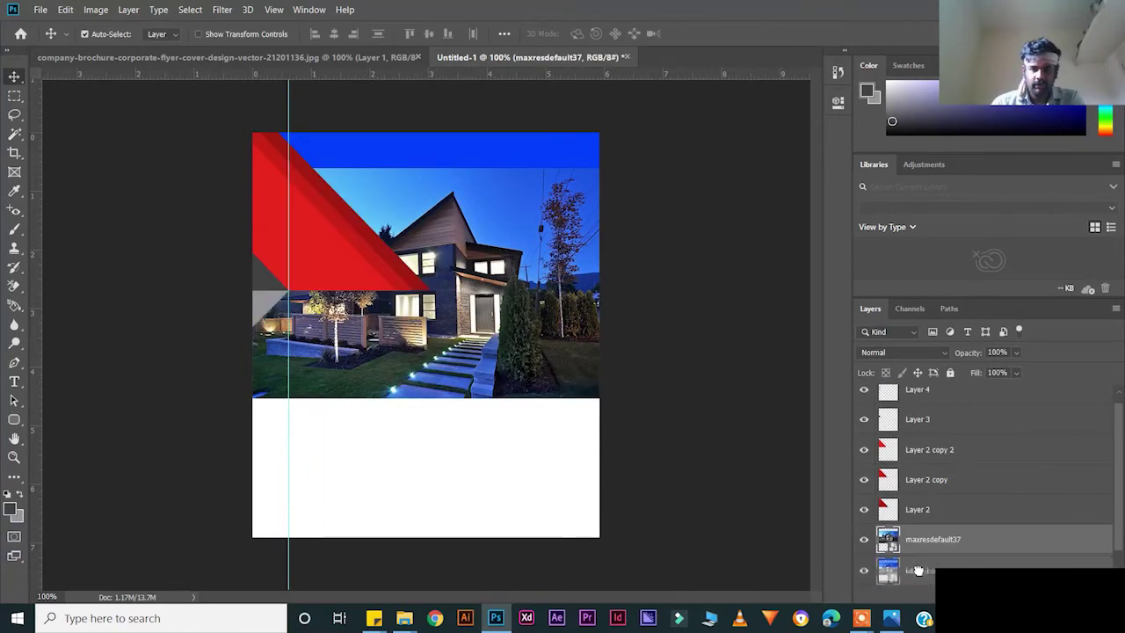
{"action": "key", "text": "ctrl+]"}
{"action": "left_click_drag", "start_coordinate": [444, 341], "coordinate": [502, 242]}
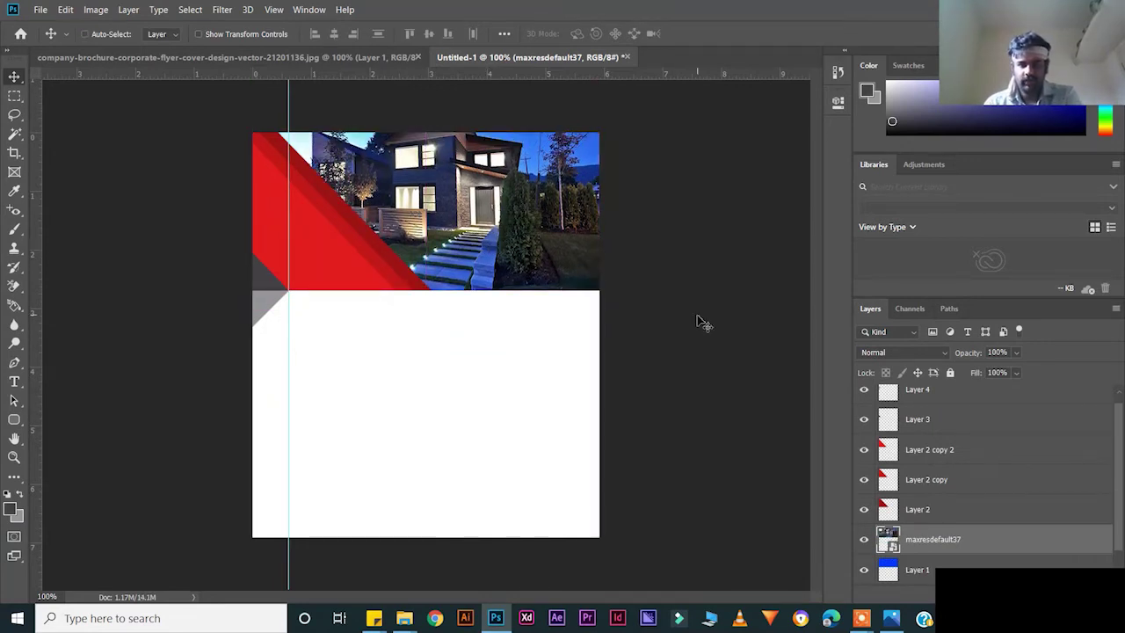
Scale the clipped house photo down and reposition it so the whole house sits in the header beside the red triangle.
{"action": "key", "text": "ctrl+t"}
{"action": "key", "text": "ctrl+minus"}
{"action": "left_click_drag", "start_coordinate": [544, 153], "coordinate": [471, 201]}
{"action": "left_click_drag", "start_coordinate": [472, 306], "coordinate": [542, 356]}
{"action": "key", "text": "Return"}
{"action": "left_click_drag", "start_coordinate": [479, 276], "coordinate": [517, 256]}
{"action": "key", "text": "ctrl+plus"}
{"action": "key", "text": "ctrl"}
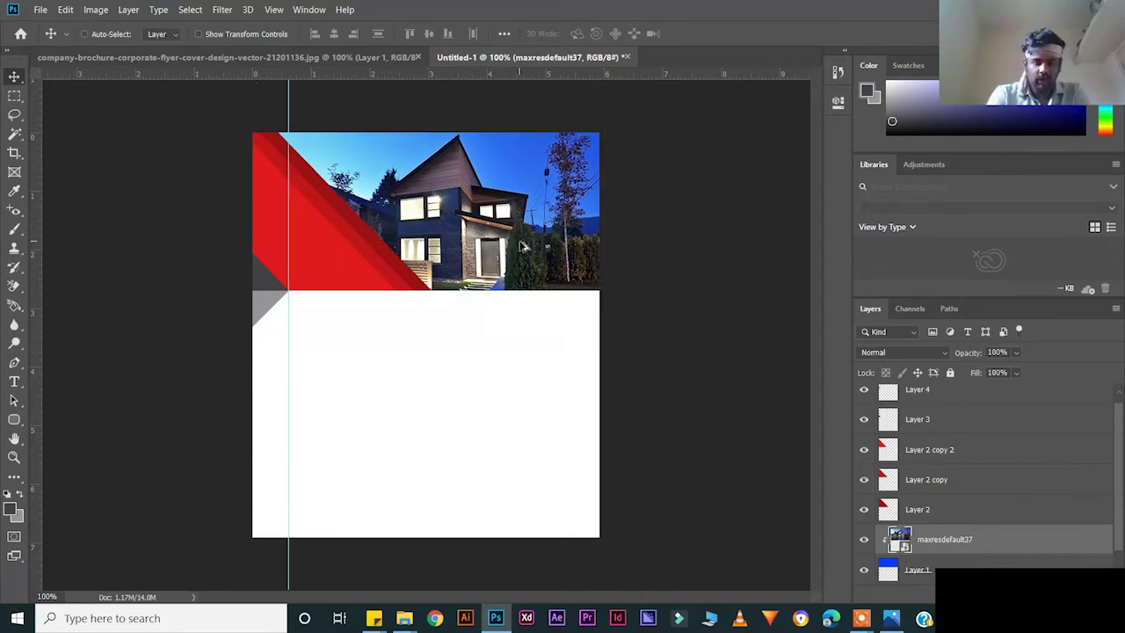
{"action": "key", "text": "ctrl+u"}
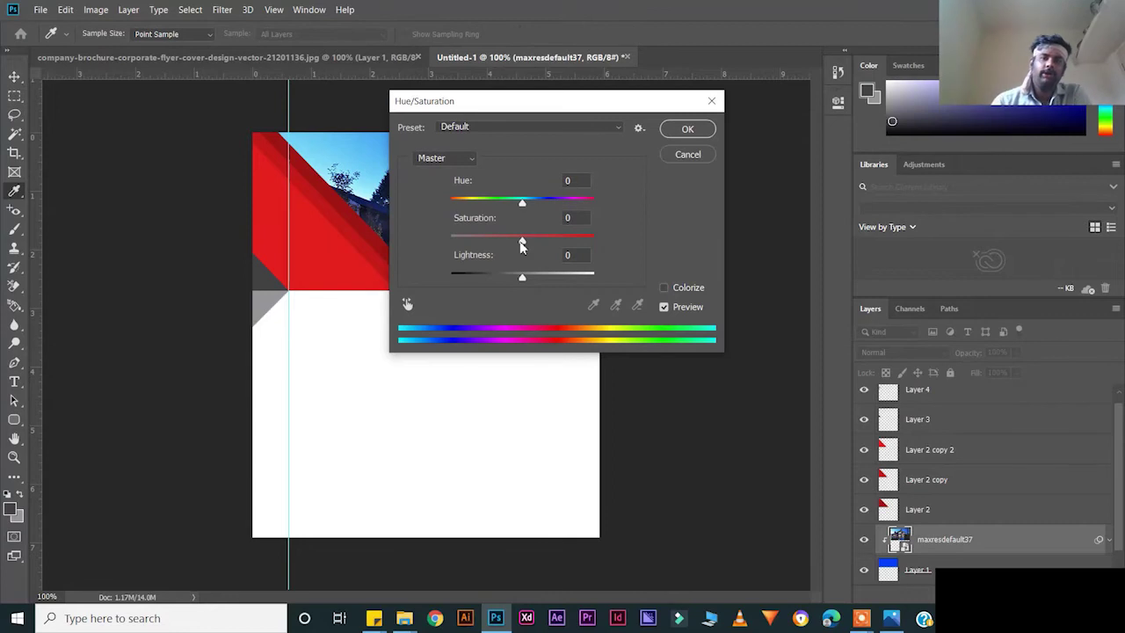
{"action": "left_click_drag", "start_coordinate": [554, 94], "coordinate": [738, 104]}
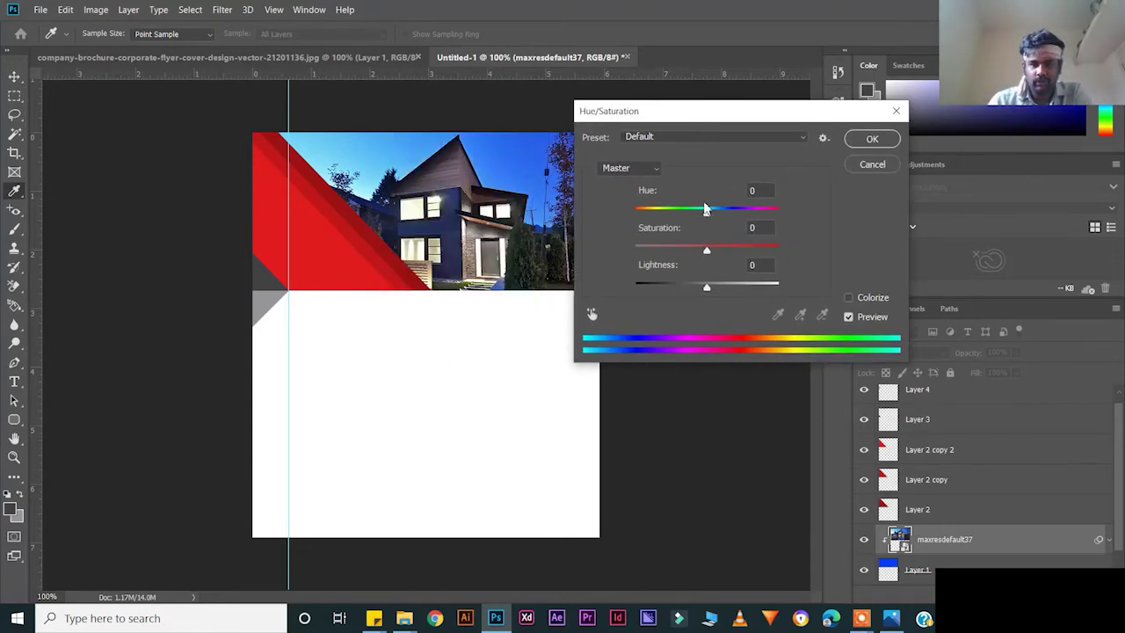
{"action": "mouse_move", "coordinate": [710, 219]}
{"action": "left_mouse_down"}
{"action": "mouse_move", "coordinate": [675, 213]}
{"action": "mouse_move", "coordinate": [689, 213]}
{"action": "left_mouse_up"}
{"action": "left_click_drag", "start_coordinate": [706, 250], "coordinate": [691, 250]}
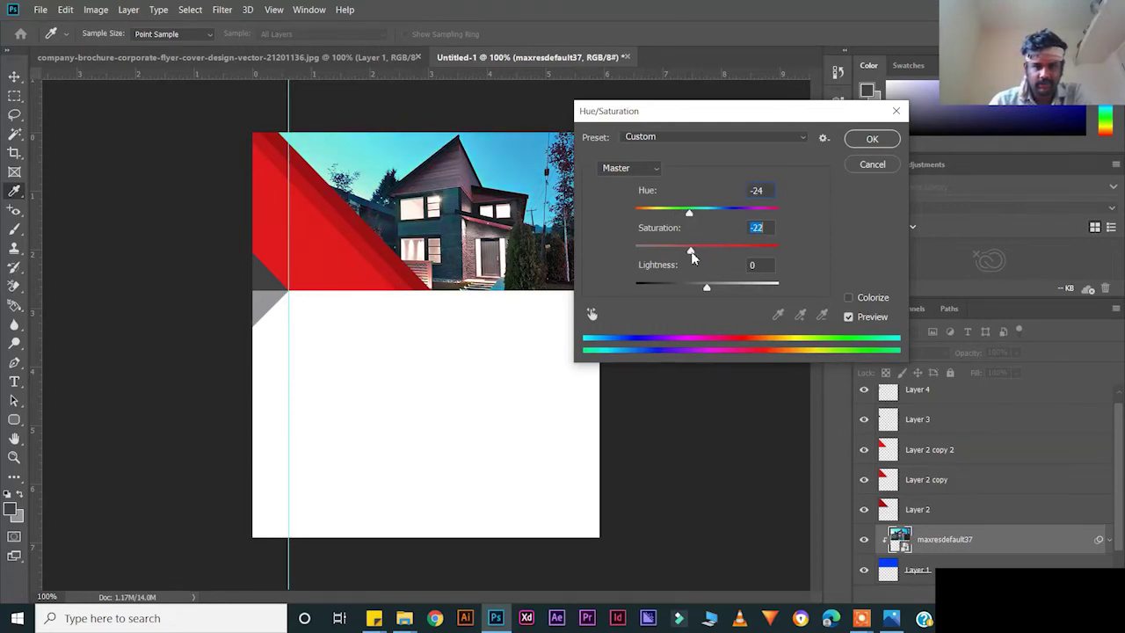
{"action": "key", "text": "Return"}
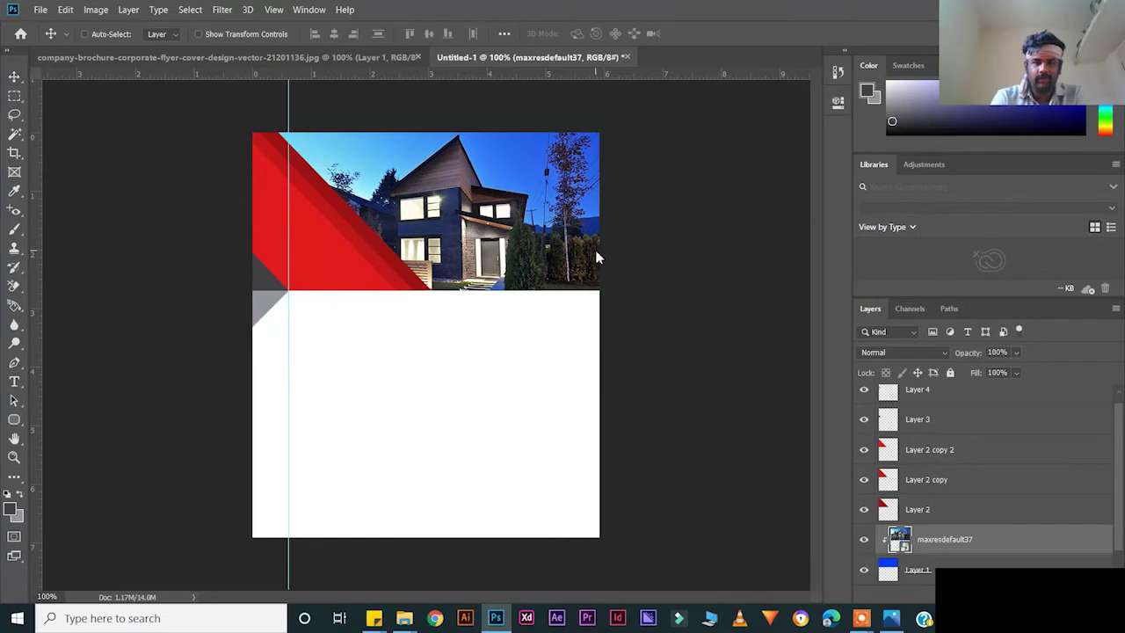
Brighten the house photo with Levels, using a midtone of 1.24 and a white input of 228, and compare before and after.
{"action": "key", "text": "ctrl+l"}
{"action": "left_click_drag", "start_coordinate": [554, 97], "coordinate": [786, 126]}
{"action": "left_click_drag", "start_coordinate": [749, 290], "coordinate": [738, 294]}
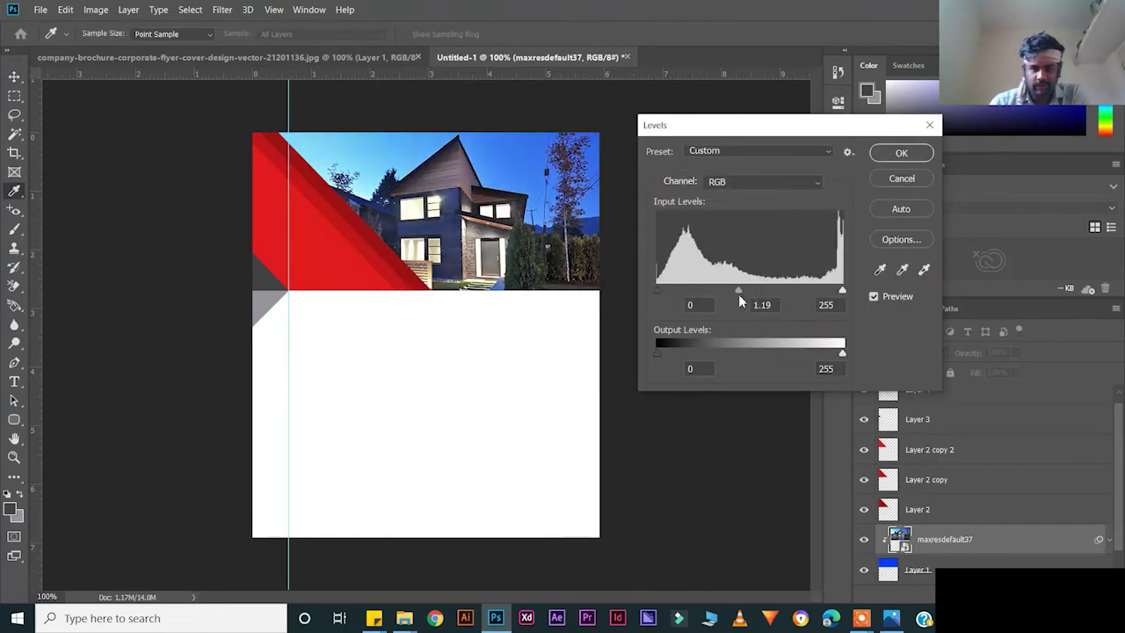
{"action": "left_click_drag", "start_coordinate": [842, 291], "coordinate": [823, 292]}
{"action": "left_click", "coordinate": [874, 296]}
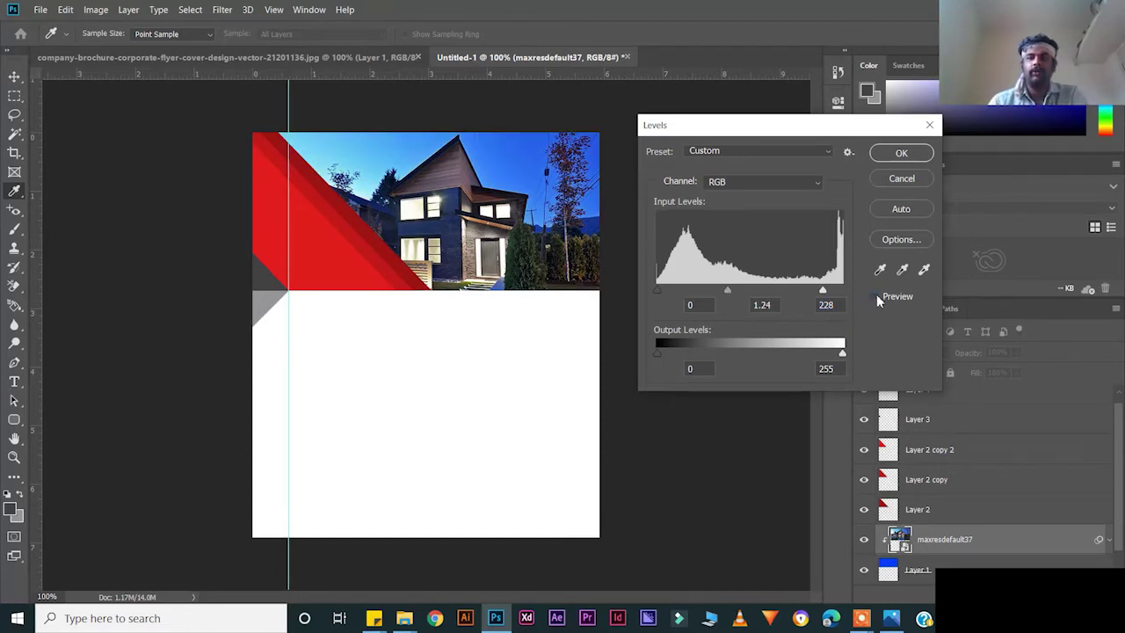
{"action": "left_click", "coordinate": [875, 297]}
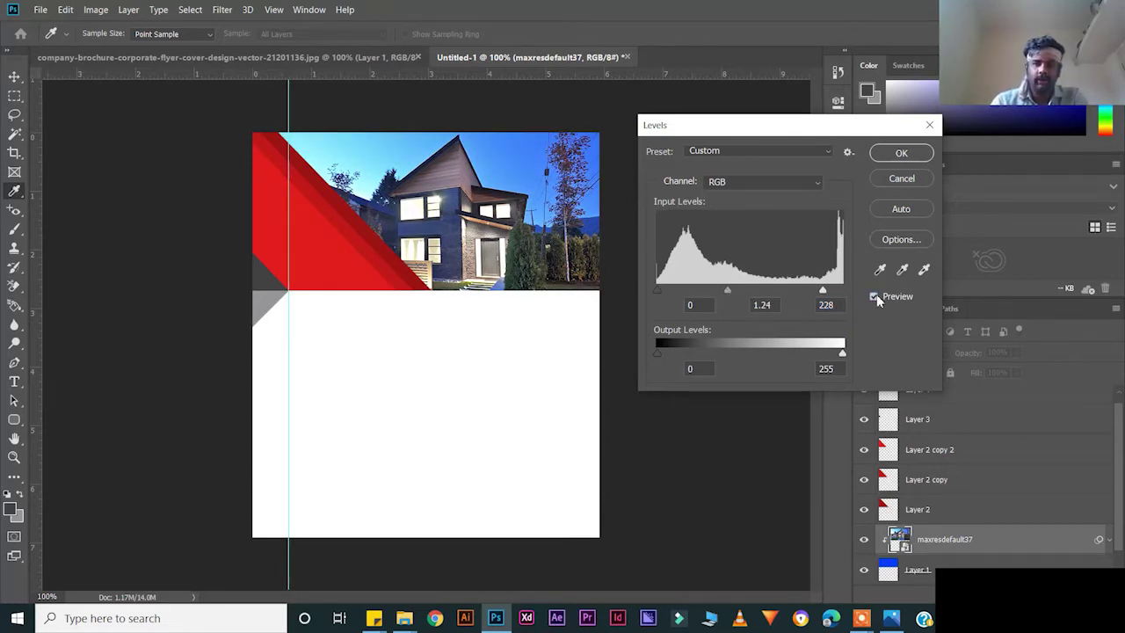
{"action": "left_click", "coordinate": [875, 297]}
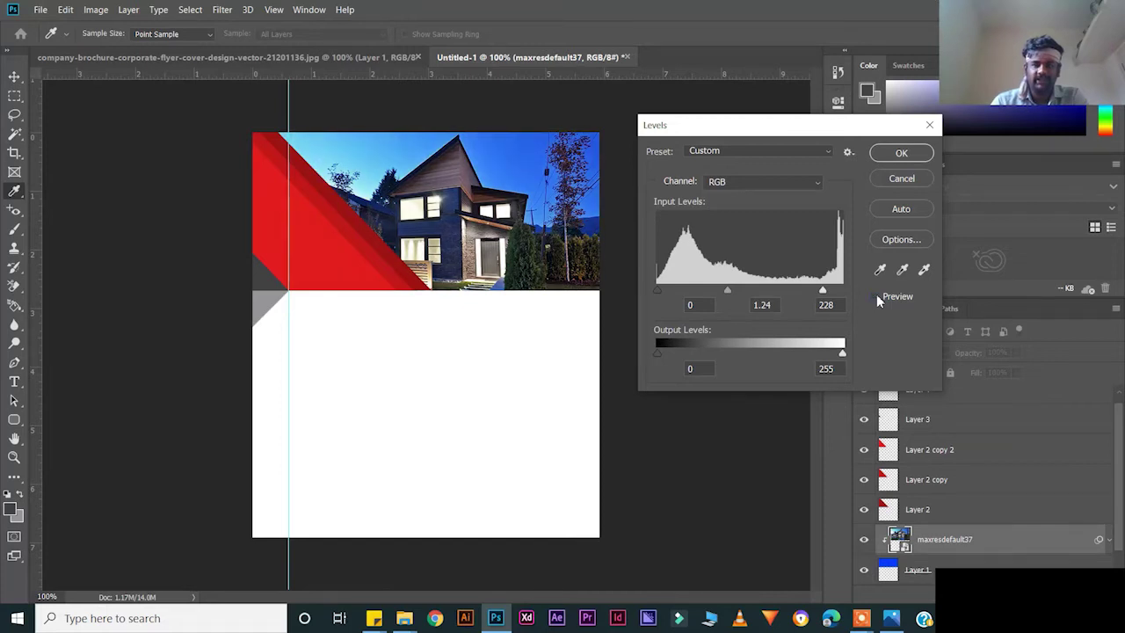
{"action": "left_click", "coordinate": [874, 297]}
Raise the Levels midtone to 1.32, compare the photo with and without the preview, and apply the adjustment.
{"action": "left_click_drag", "start_coordinate": [727, 290], "coordinate": [723, 290]}
{"action": "left_click", "coordinate": [874, 297]}
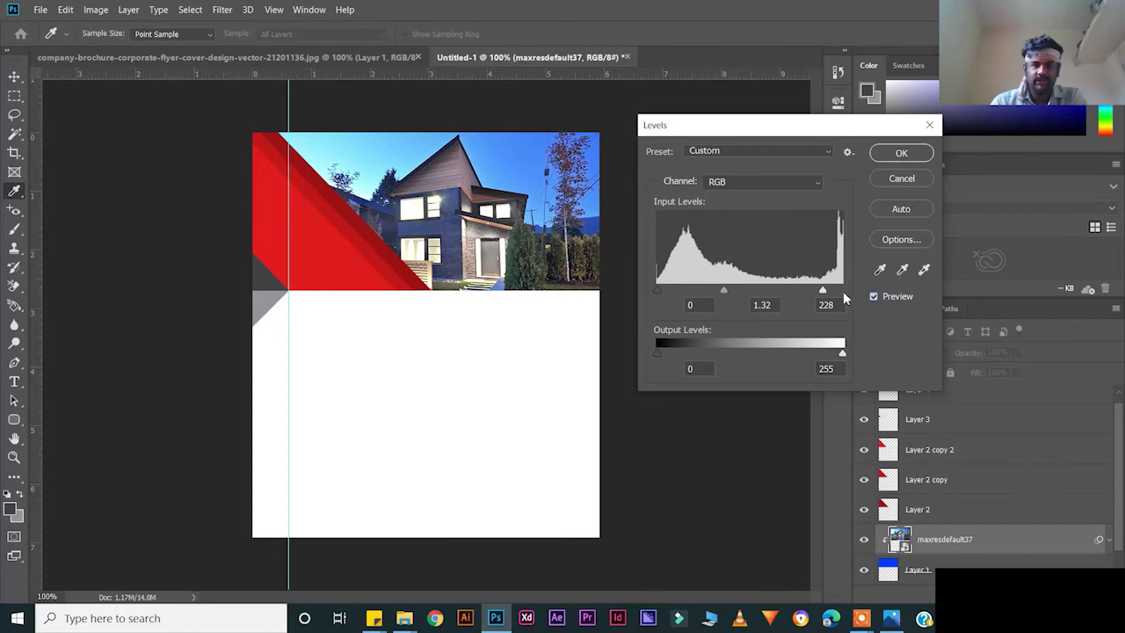
{"action": "left_click", "coordinate": [875, 297]}
{"action": "left_click", "coordinate": [876, 296]}
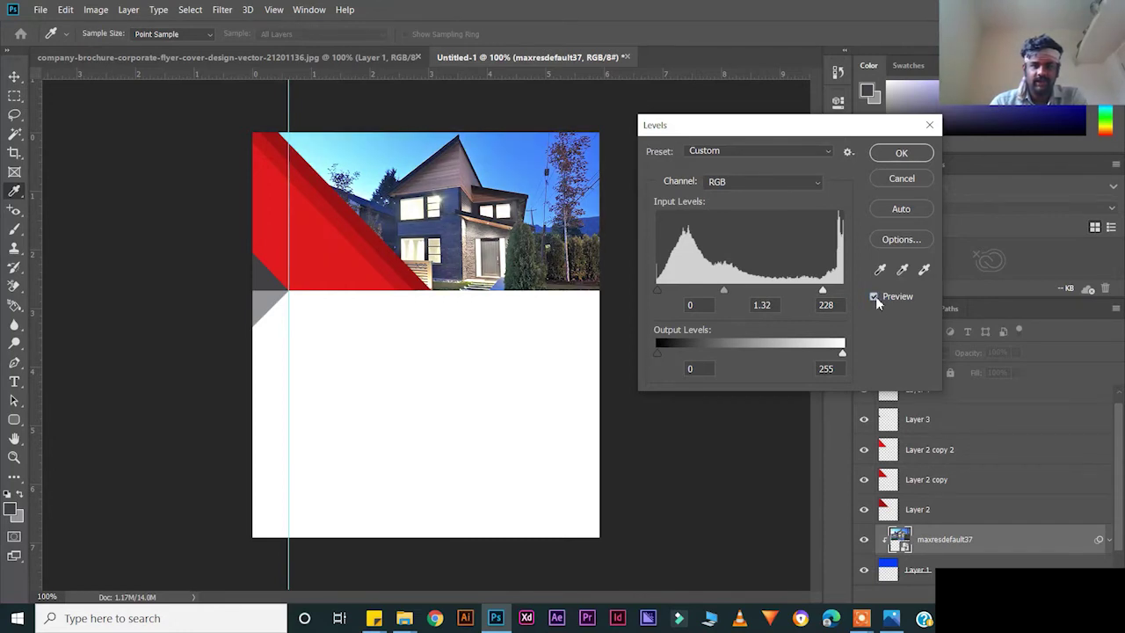
{"action": "left_click", "coordinate": [901, 153]}
{"action": "key", "text": "v"}
{"action": "key", "text": "ctrl+l"}
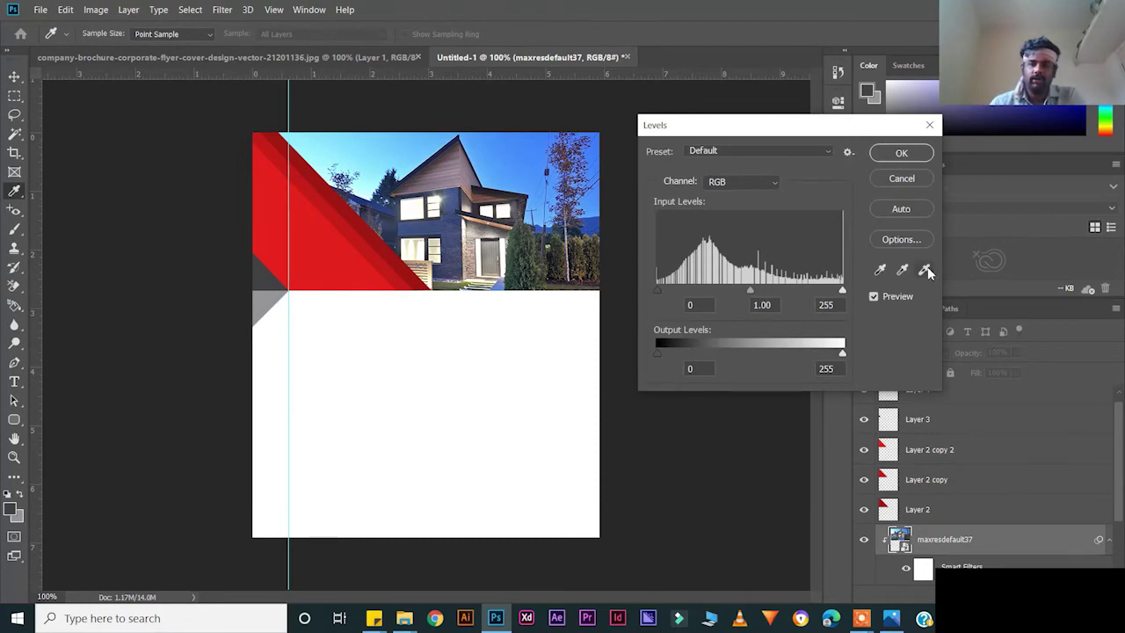
{"action": "left_click", "coordinate": [905, 239]}
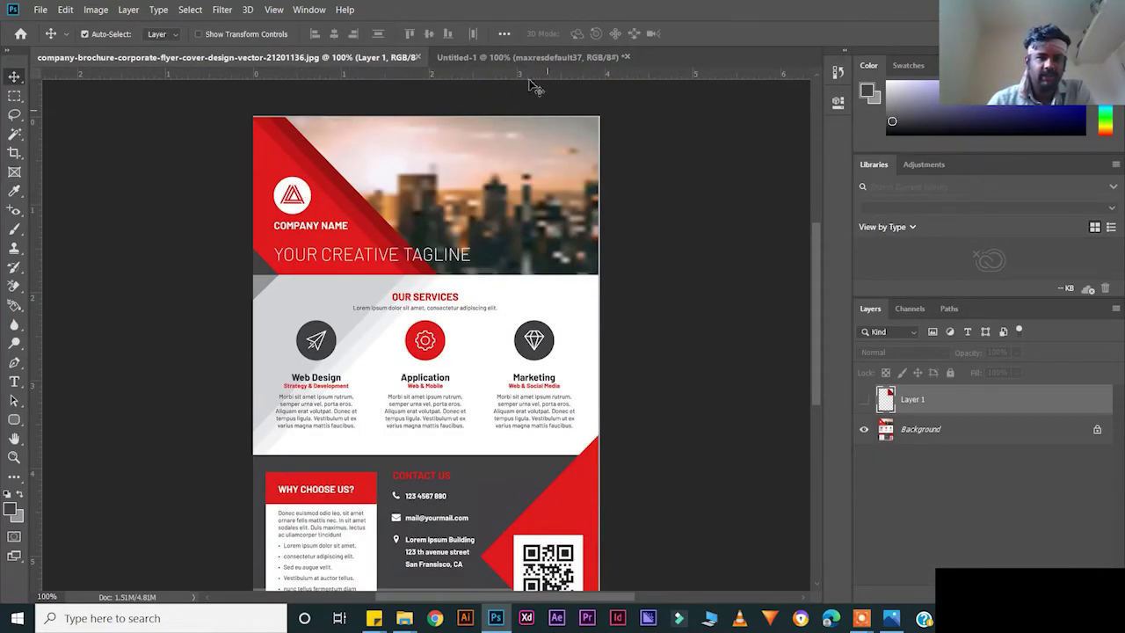
Draw a white filled circle for the logo on a new layer, over the red triangle in the Untitled-1 document.
{"action": "left_click", "coordinate": [493, 54]}
{"action": "left_click_drag", "start_coordinate": [14, 95], "coordinate": [50, 113]}
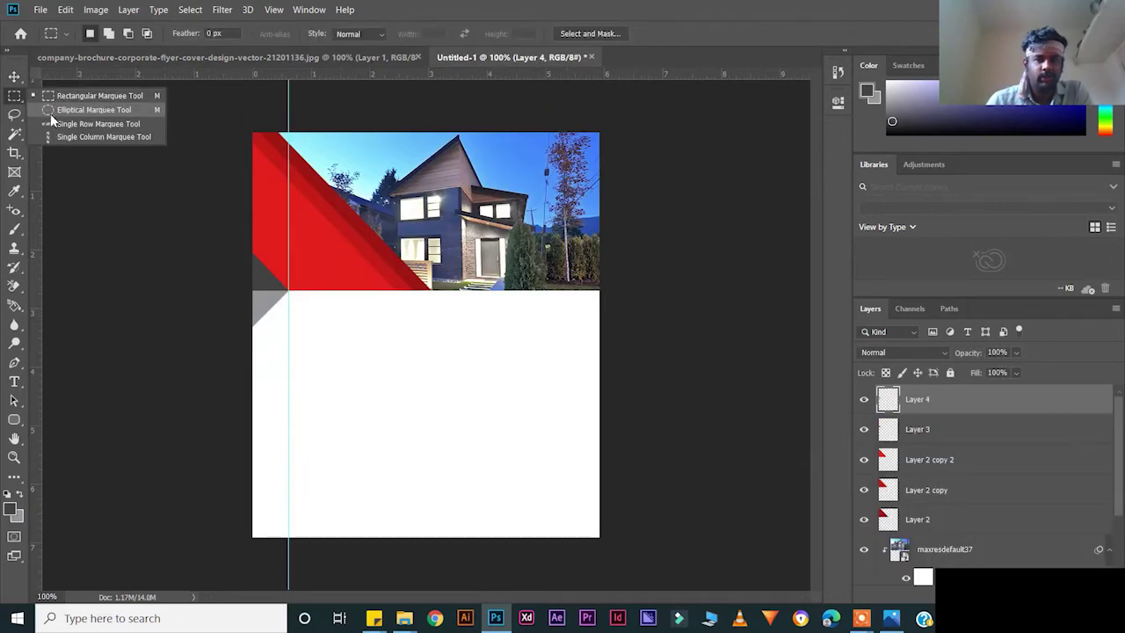
{"action": "left_click", "coordinate": [50, 112]}
{"action": "left_click_drag", "start_coordinate": [273, 198], "coordinate": [315, 252]}
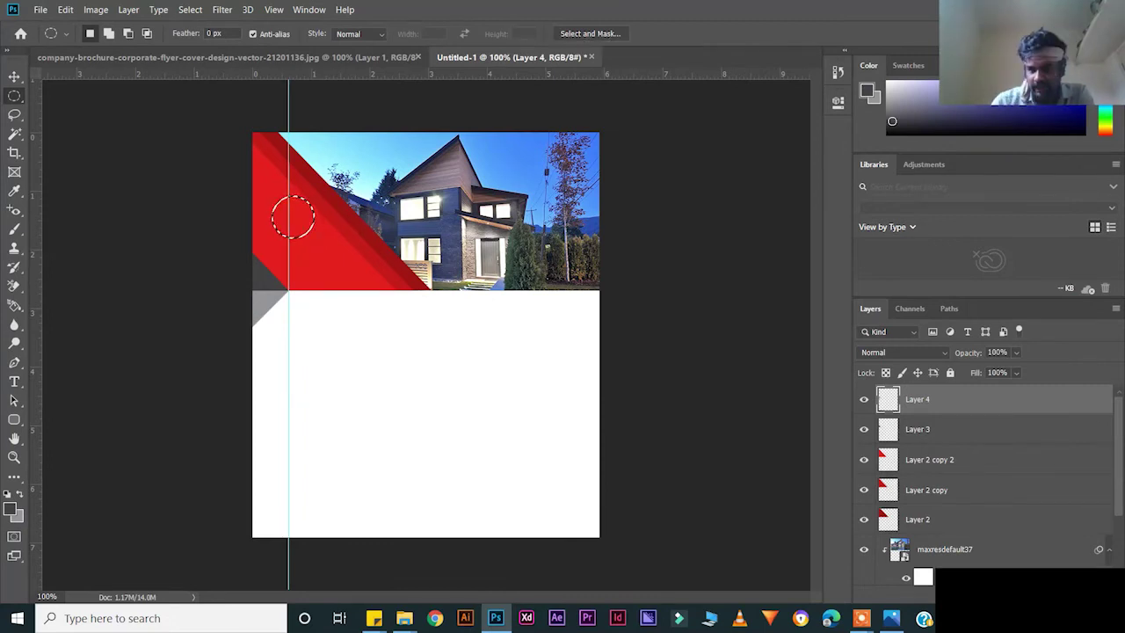
{"action": "key", "text": "ctrl+shift+alt+n"}
{"action": "left_click", "coordinate": [18, 515]}
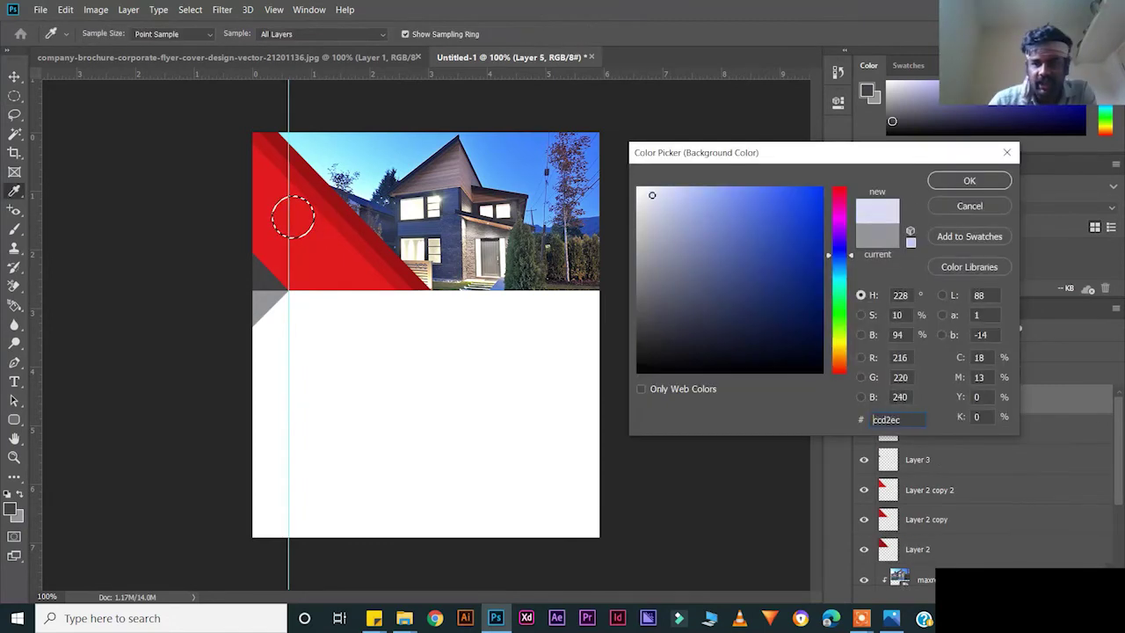
{"action": "left_click", "coordinate": [953, 181]}
{"action": "key", "text": "ctrl+BackSpace"}
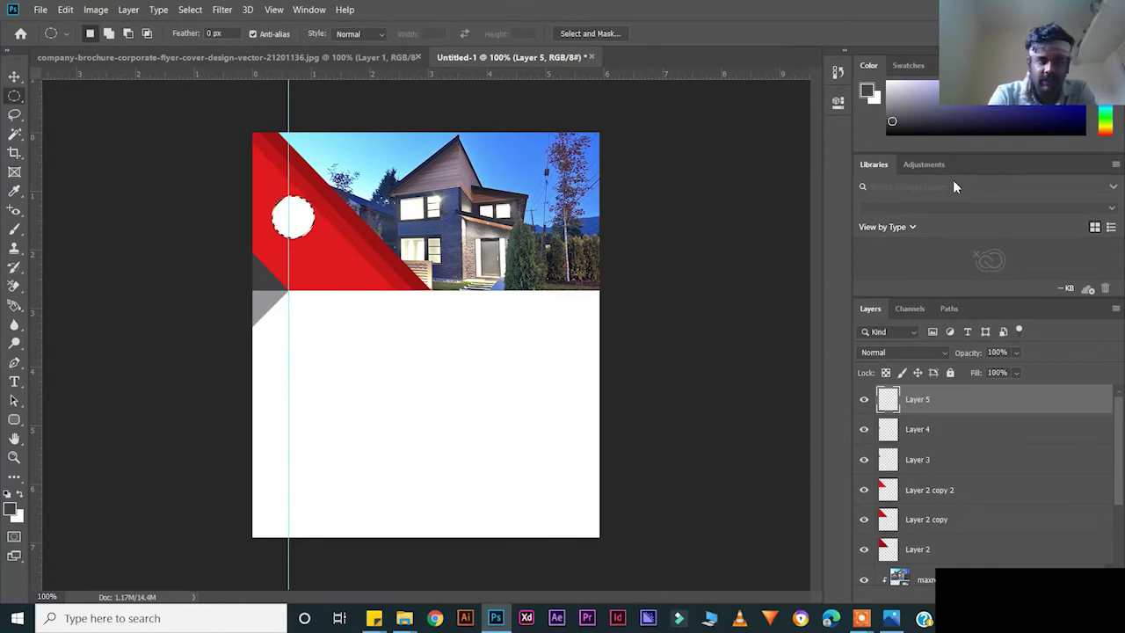
{"action": "key", "text": "ctrl+d"}
Move the white logo circle slightly lower on the red triangle and compare its placement with the reference flyer.
{"action": "key", "text": "v"}
{"action": "left_click_drag", "start_coordinate": [299, 203], "coordinate": [452, 114]}
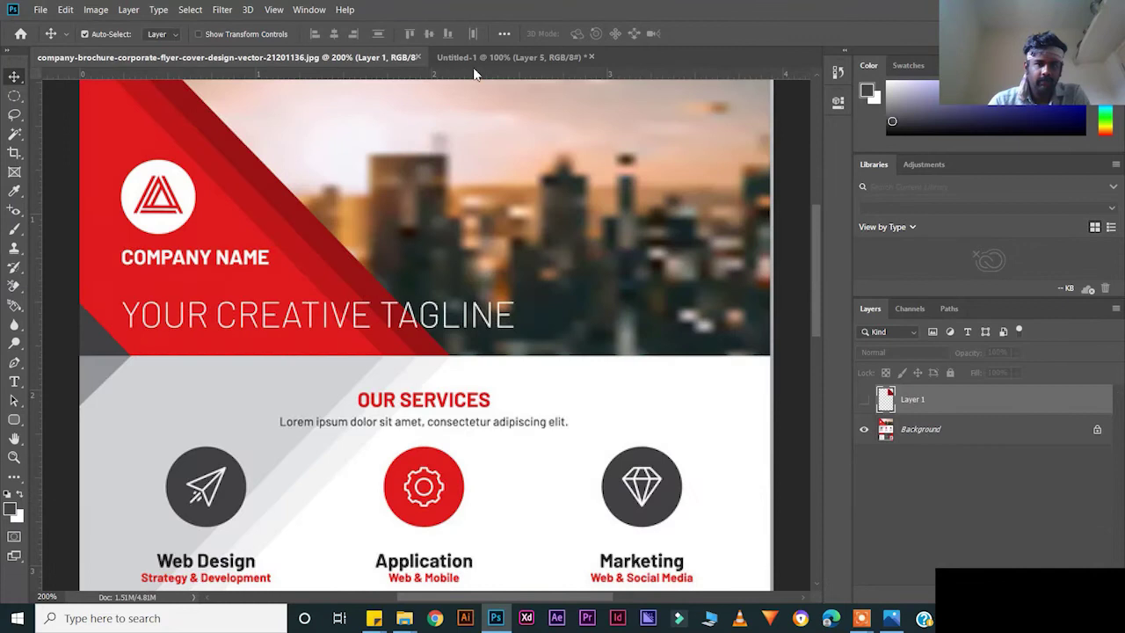
{"action": "left_click_drag", "start_coordinate": [473, 75], "coordinate": [233, 295]}
Add the letter "H" in dark grey Roboto, then enlarge and centre it inside the white circle.
{"action": "key", "text": "t"}
{"action": "left_click", "coordinate": [145, 286]}
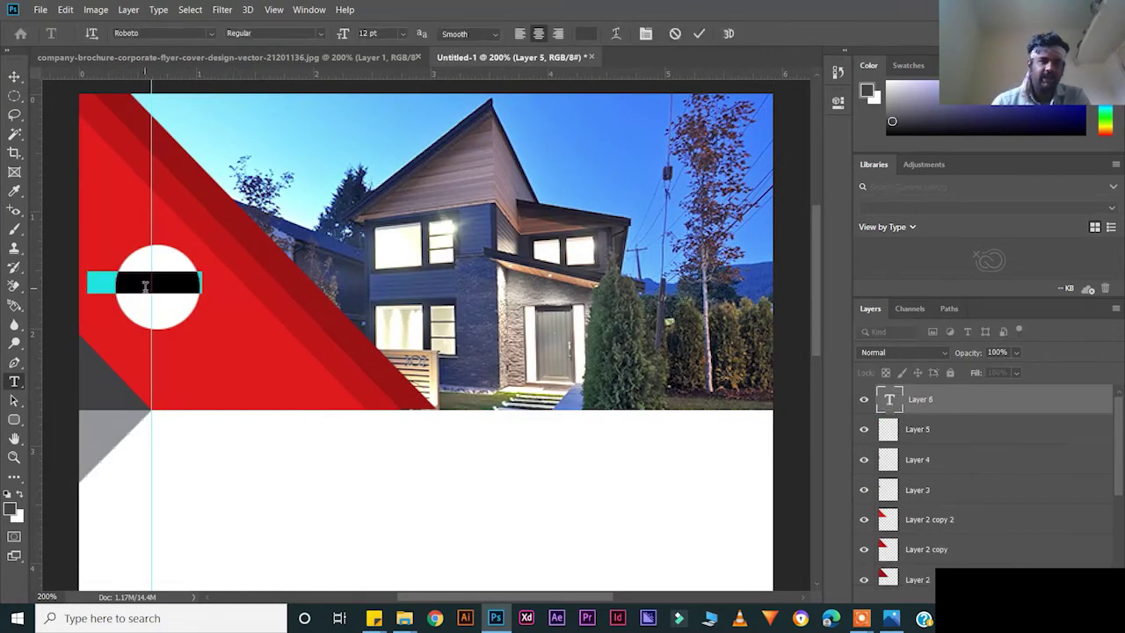
{"action": "type", "text": "H"}
{"action": "left_click", "coordinate": [14, 76]}
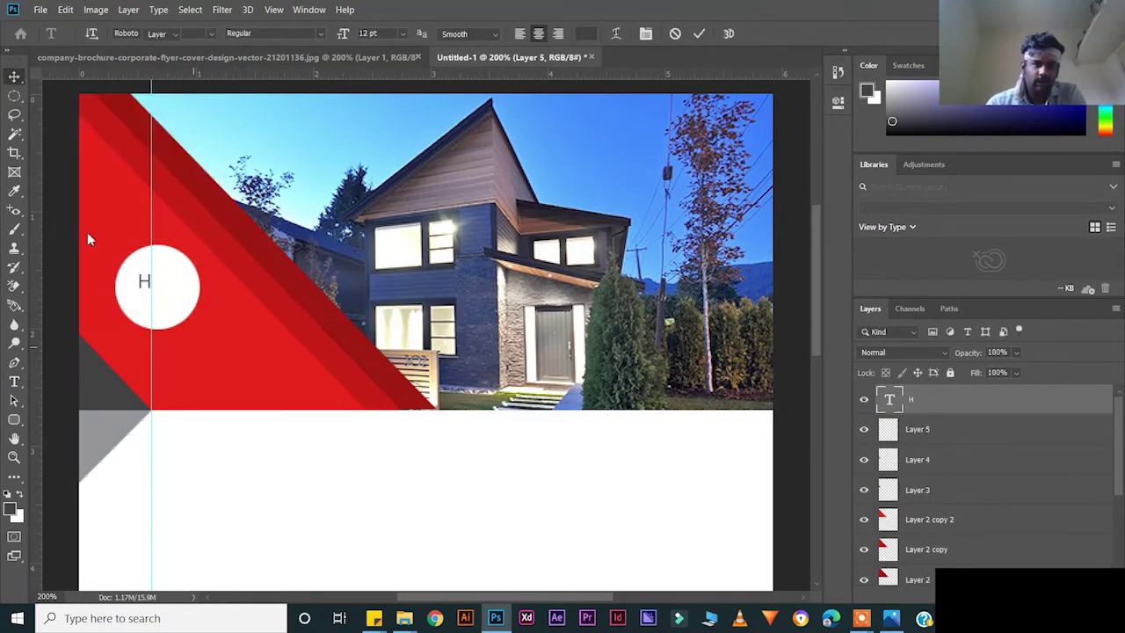
{"action": "left_click", "coordinate": [15, 78]}
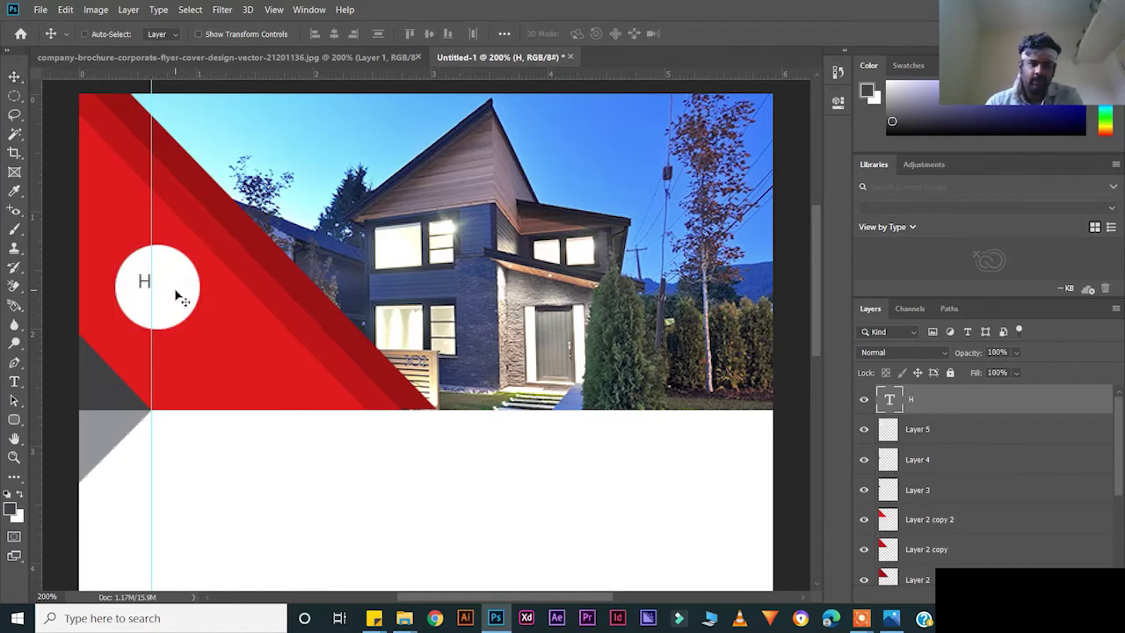
{"action": "key", "text": "ctrl+t"}
{"action": "left_click_drag", "start_coordinate": [158, 299], "coordinate": [185, 294]}
{"action": "key", "text": "Return"}
Check the company name on the reference flyer and copy the line "Atharintiki Daaredi movie" from the note in Sticky Notes.
{"action": "left_click", "coordinate": [404, 58]}
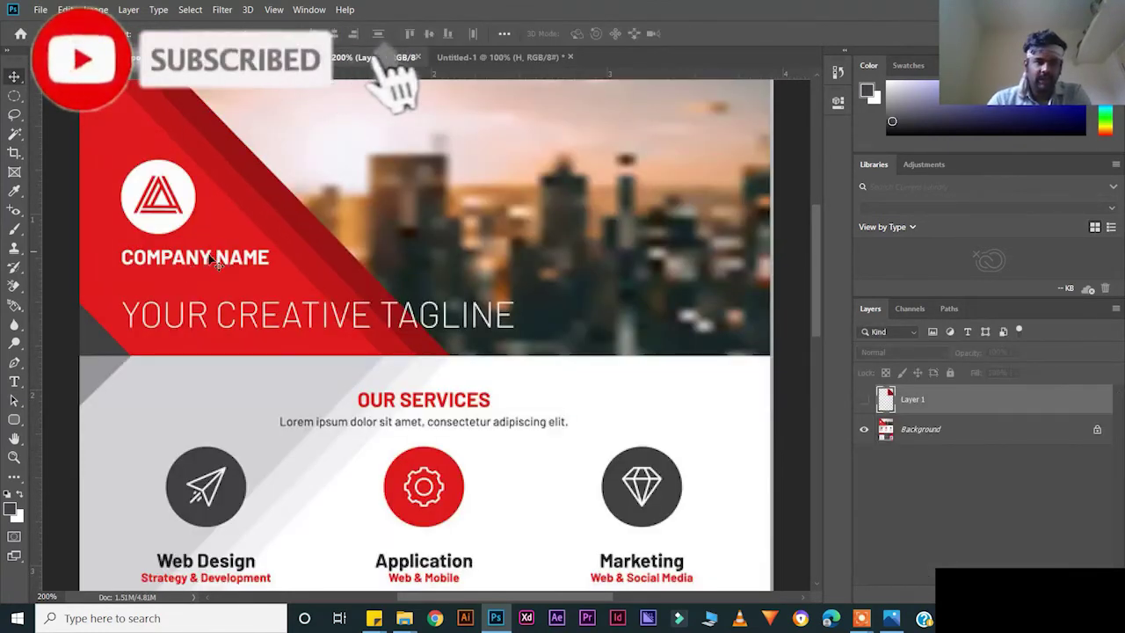
{"action": "left_click", "coordinate": [460, 58]}
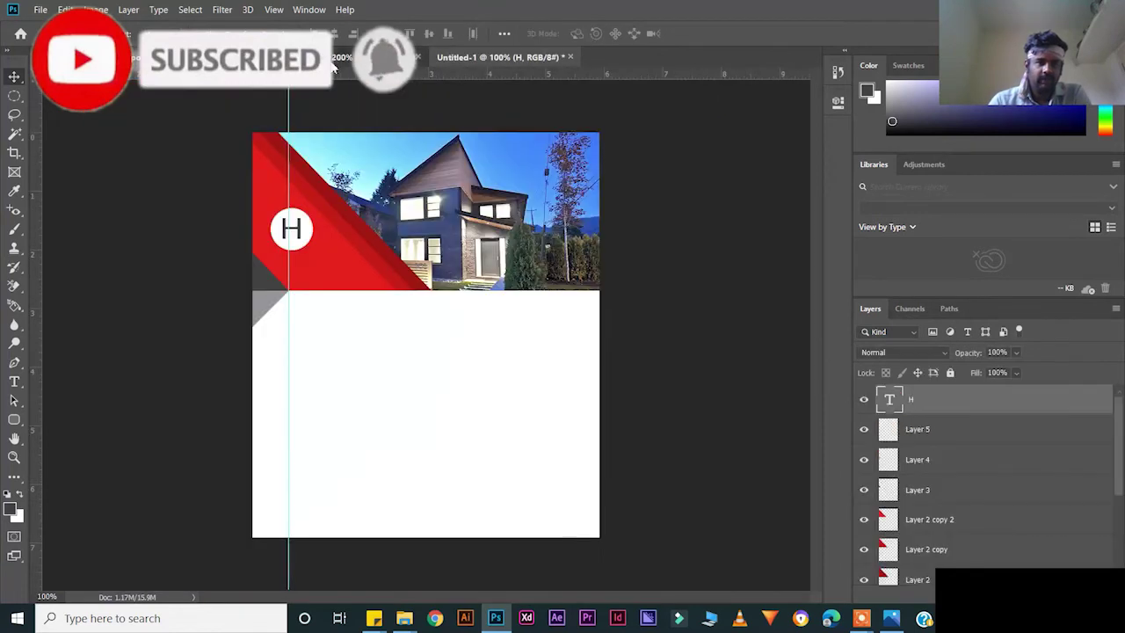
{"action": "key", "text": "ctrl+Tab"}
{"action": "left_click", "coordinate": [496, 58]}
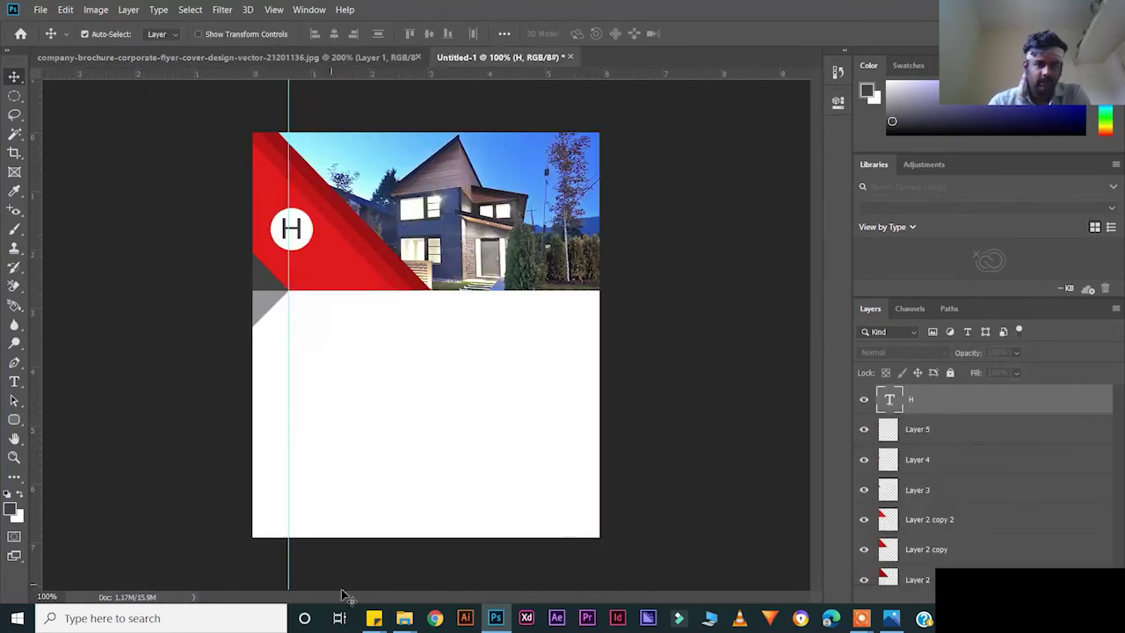
{"action": "left_click", "coordinate": [346, 571]}
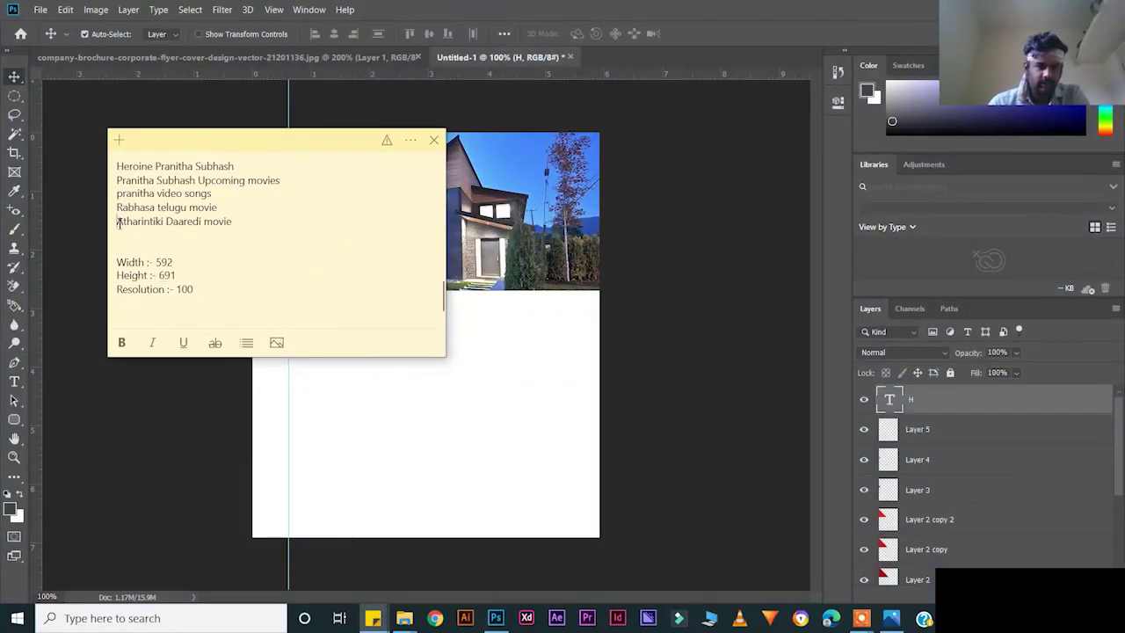
{"action": "left_click_drag", "start_coordinate": [117, 221], "coordinate": [232, 222]}
{"action": "key", "text": "alt+Tab"}
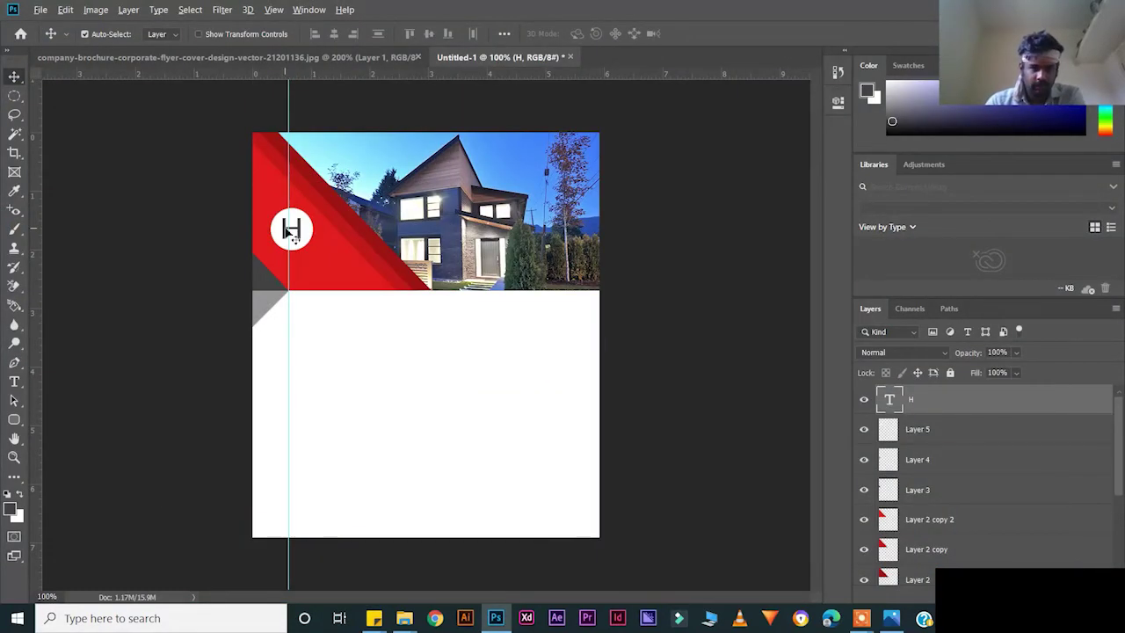
Duplicate the H text below the white circle and replace its content with "Atharintiki Daaredi Movie".
{"action": "mouse_move", "coordinate": [290, 246]}
{"action": "left_mouse_down"}
{"action": "mouse_move", "coordinate": [288, 230]}
{"action": "mouse_move", "coordinate": [296, 259]}
{"action": "left_mouse_up"}
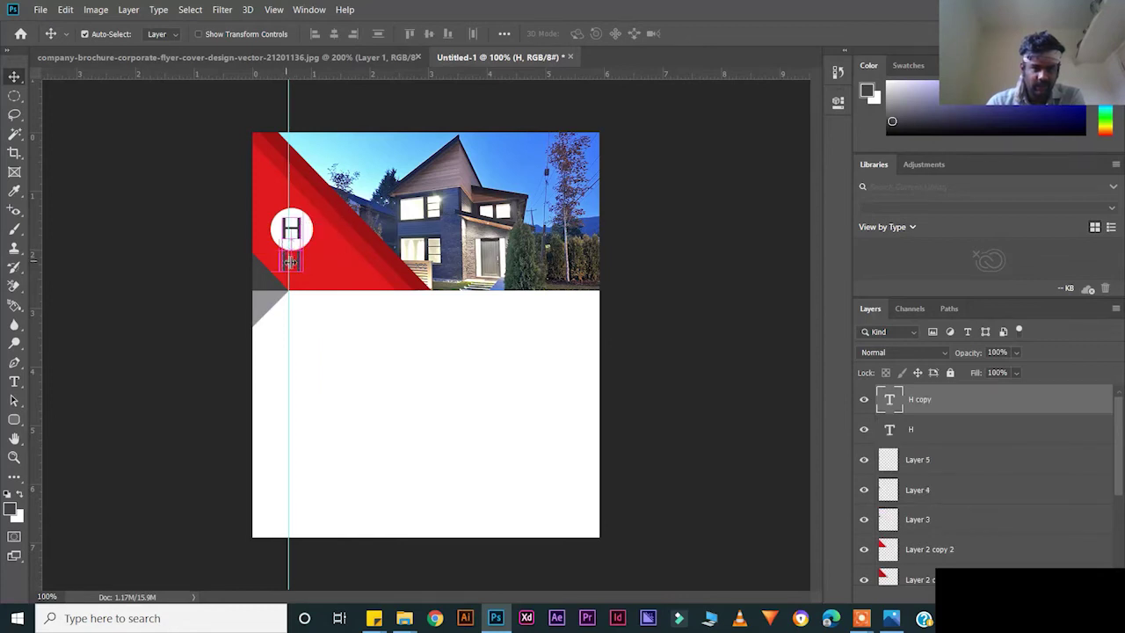
{"action": "double_click", "coordinate": [297, 265]}
{"action": "type", "text": "Atharintiki Daaredi Movie"}
Change the colour of the whole "Atharintiki Daaredi Movie" text to white, ffffff.
{"action": "key", "text": "ctrl+a"}
{"action": "left_click", "coordinate": [586, 33]}
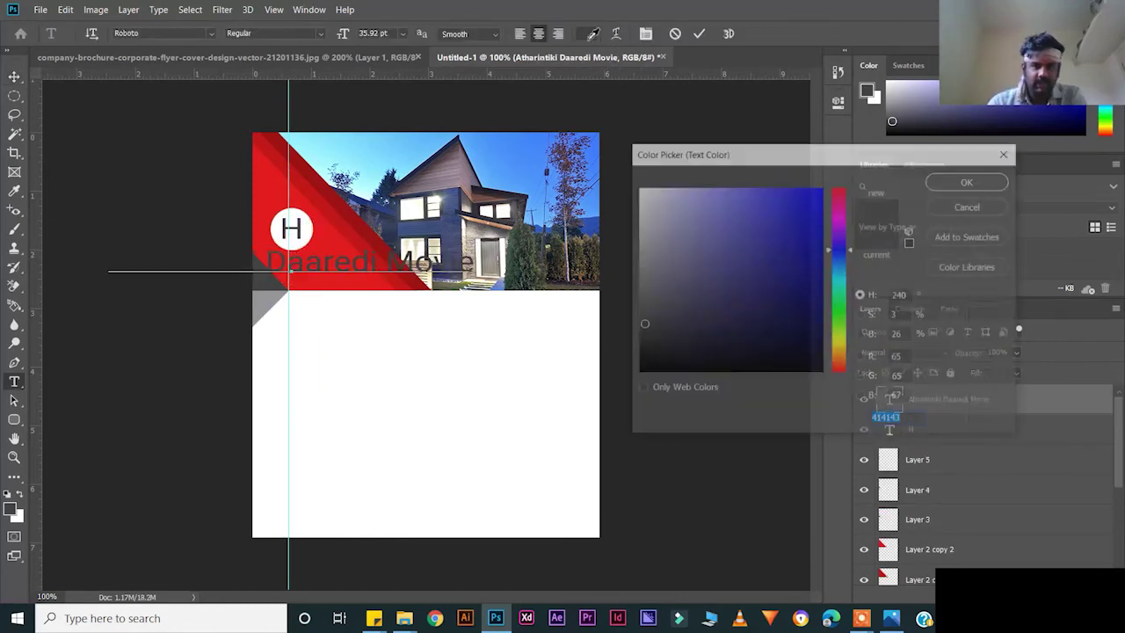
{"action": "type", "text": "ffffff"}
{"action": "key", "text": "Return"}
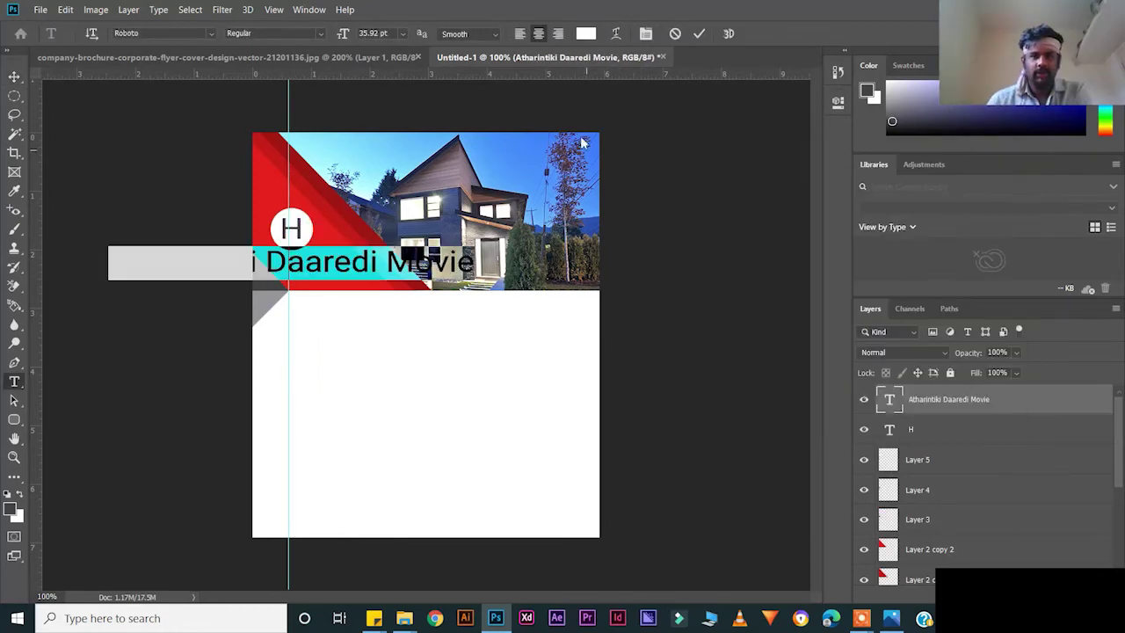
{"action": "left_click", "coordinate": [586, 33]}
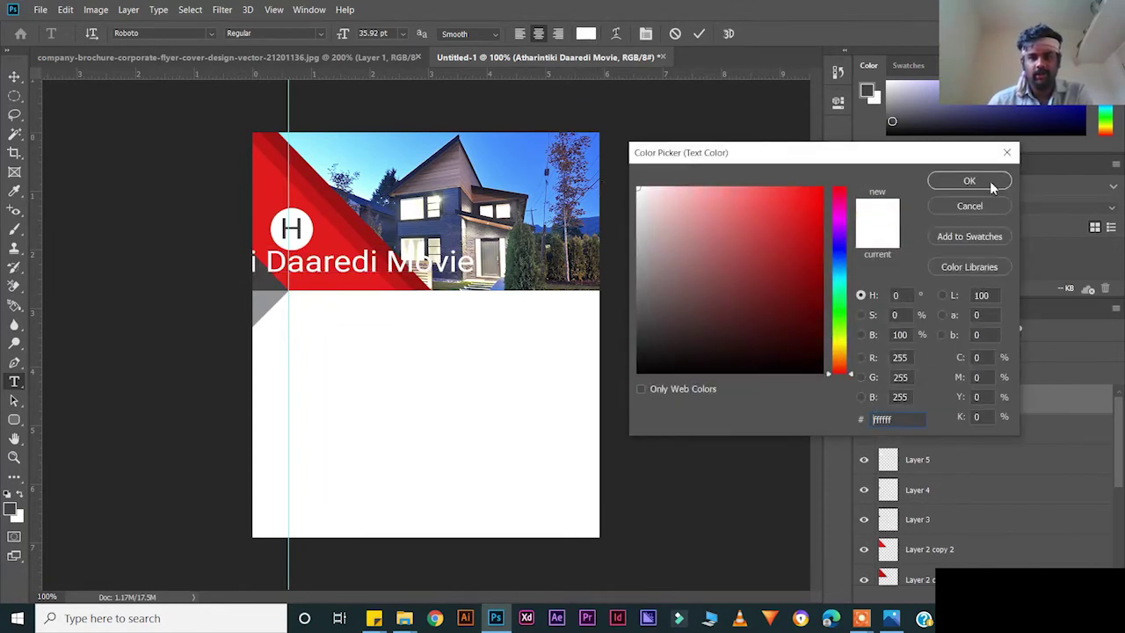
{"action": "left_click", "coordinate": [990, 181]}
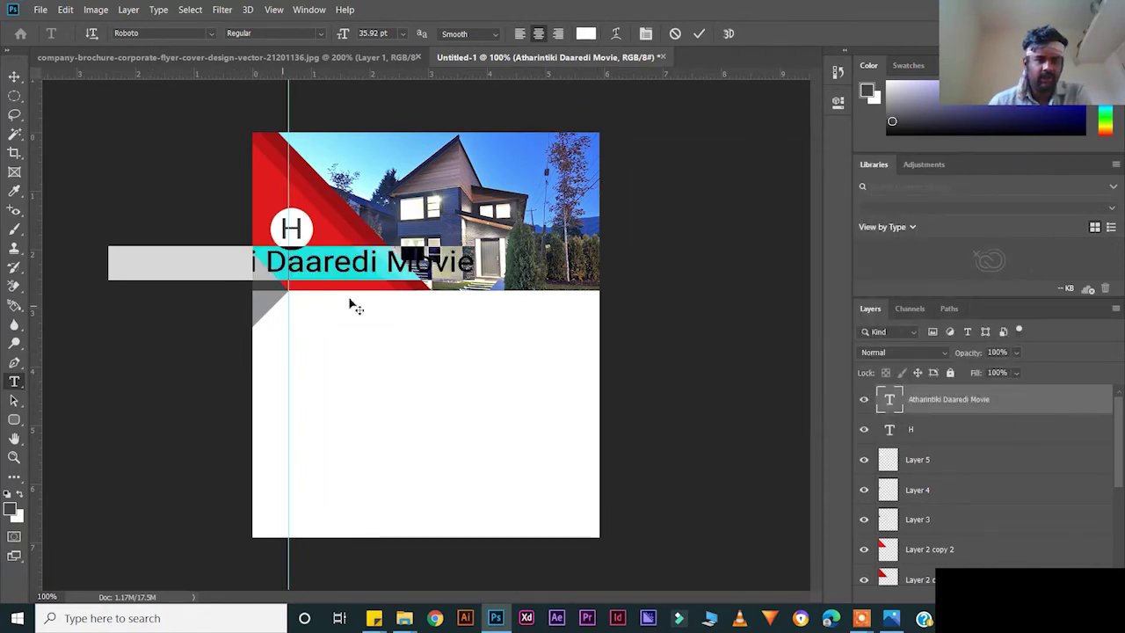
{"action": "left_click", "coordinate": [21, 85]}
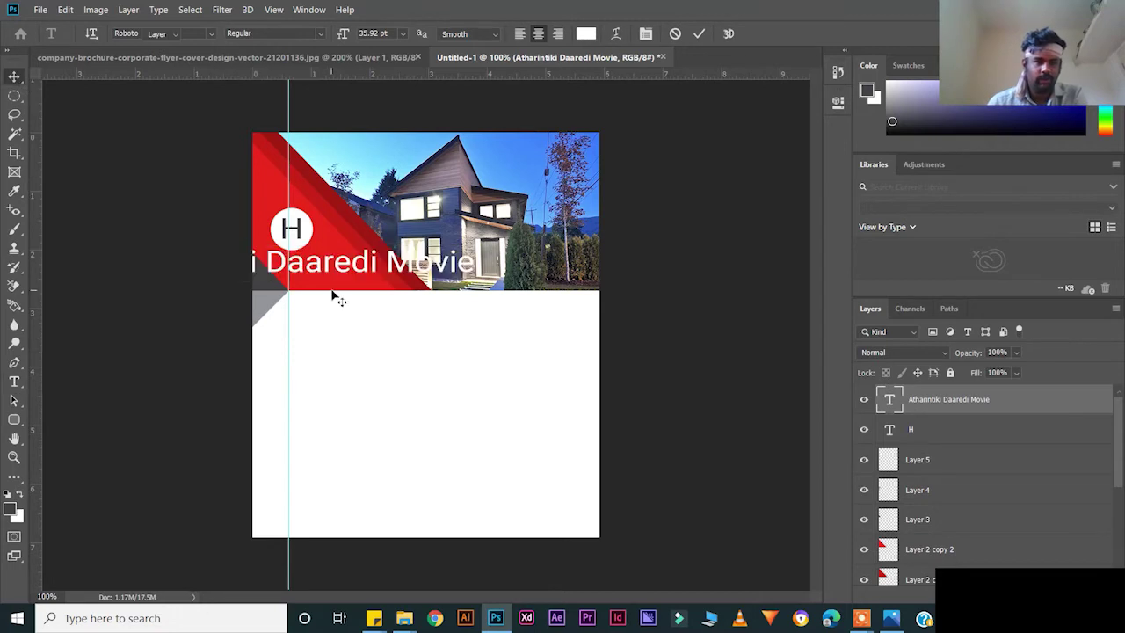
Move the title text to the page's left edge and scale it to about 37% width and 81% height beneath the logo circle.
{"action": "left_click_drag", "start_coordinate": [338, 299], "coordinate": [484, 277]}
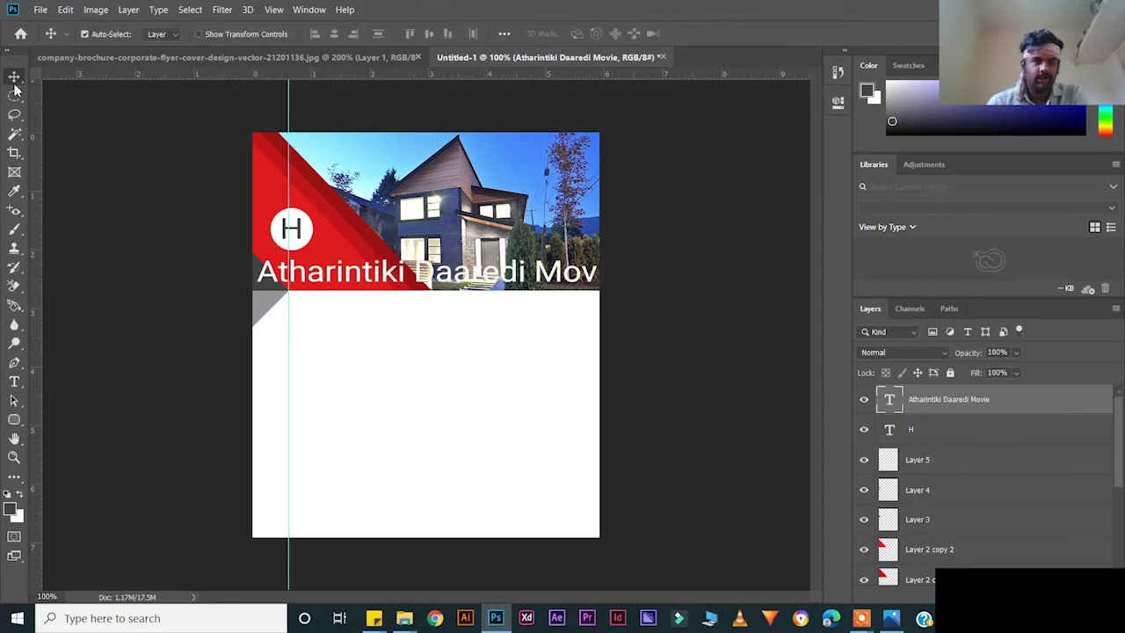
{"action": "key", "text": "ctrl+t"}
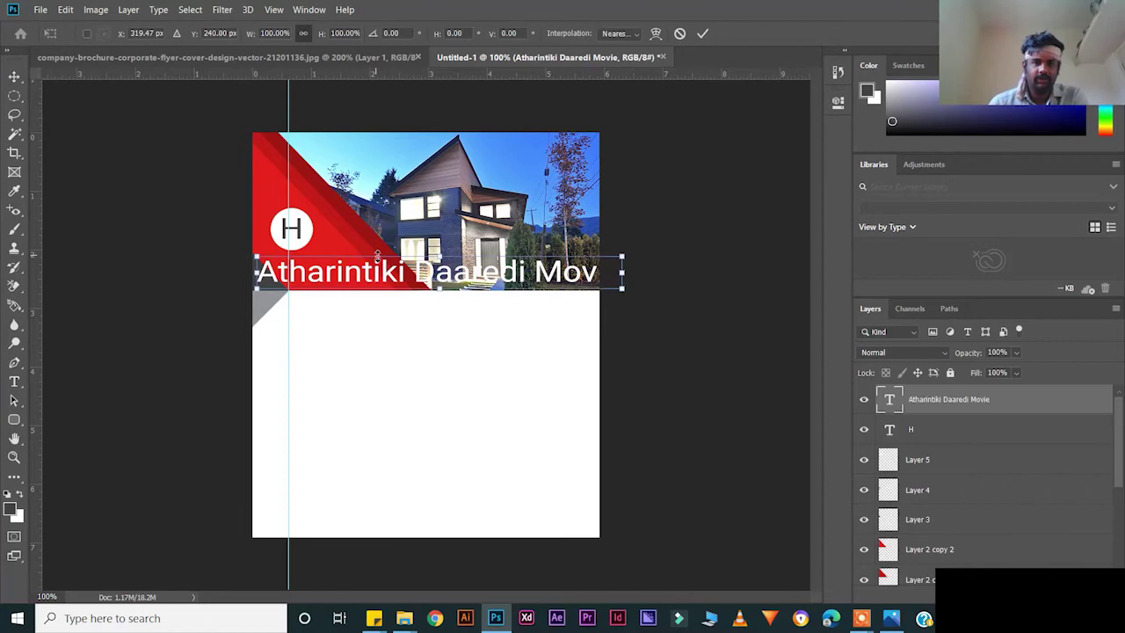
{"action": "left_click_drag", "start_coordinate": [624, 288], "coordinate": [407, 298]}
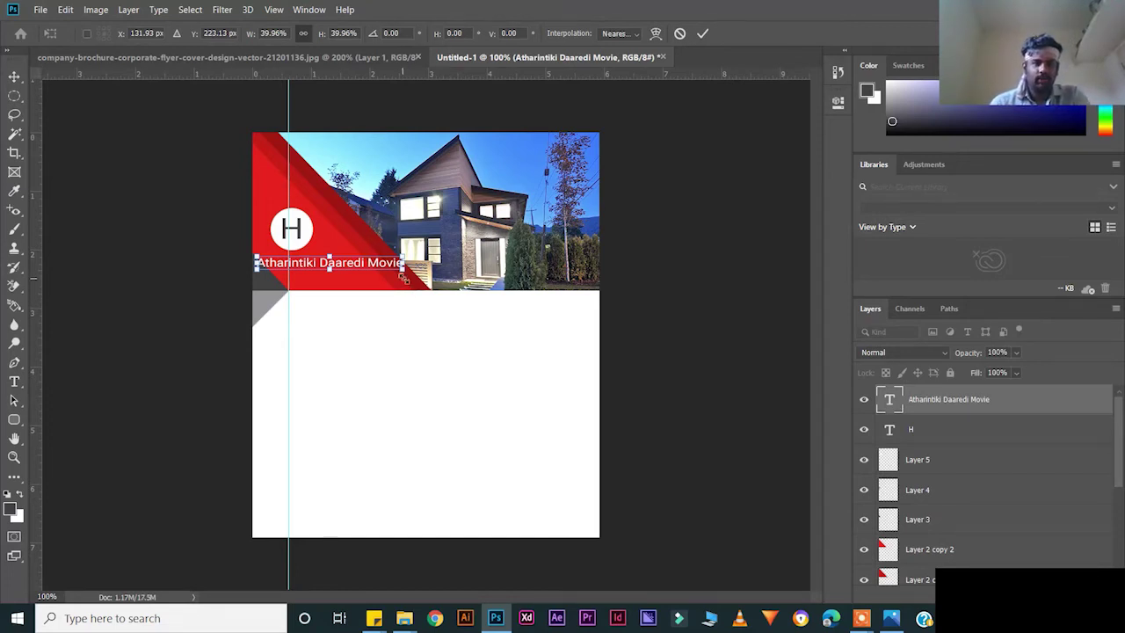
{"action": "left_click_drag", "start_coordinate": [405, 277], "coordinate": [430, 290]}
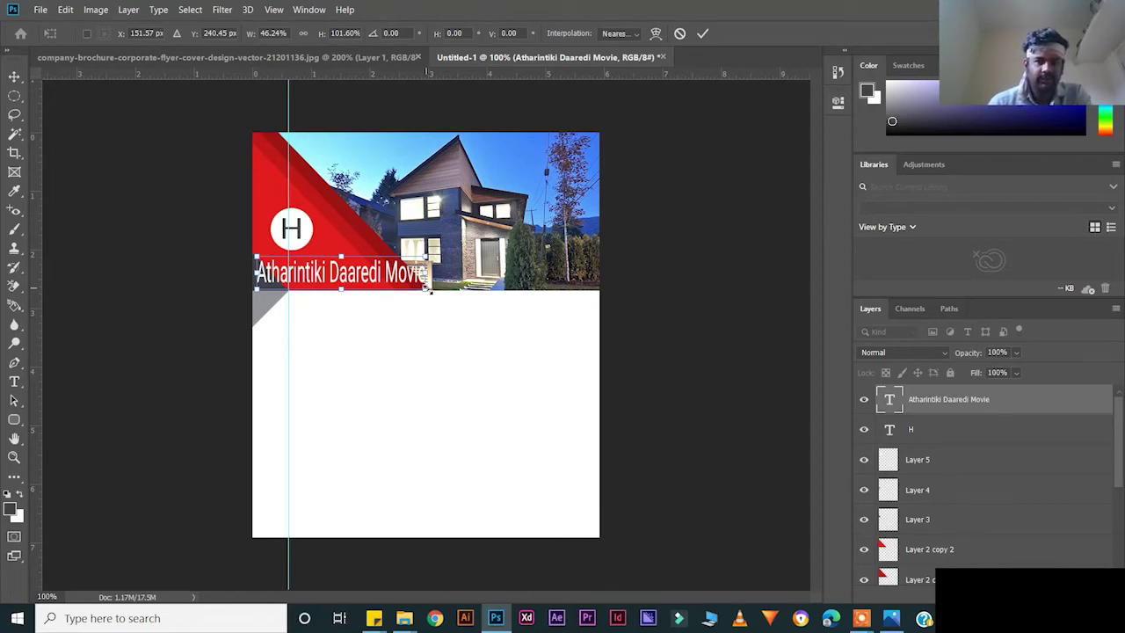
{"action": "left_click_drag", "start_coordinate": [431, 290], "coordinate": [331, 287]}
{"action": "key", "text": "ctrl+plus"}
{"action": "scroll", "coordinate": [422, 303], "scroll_direction": "up", "scroll_amount": 2}
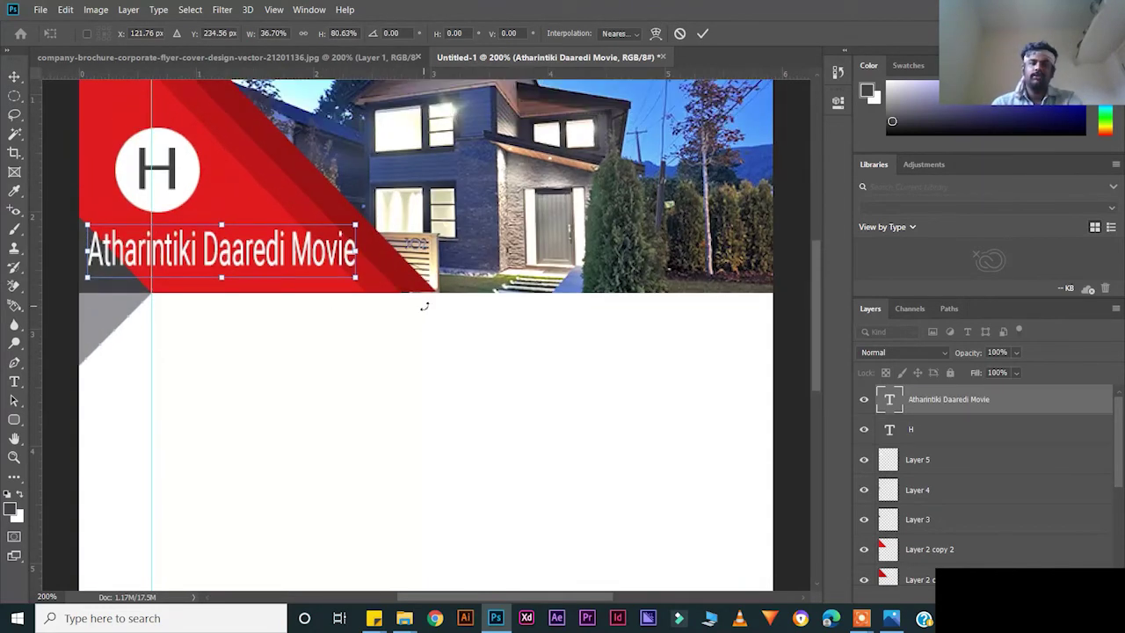